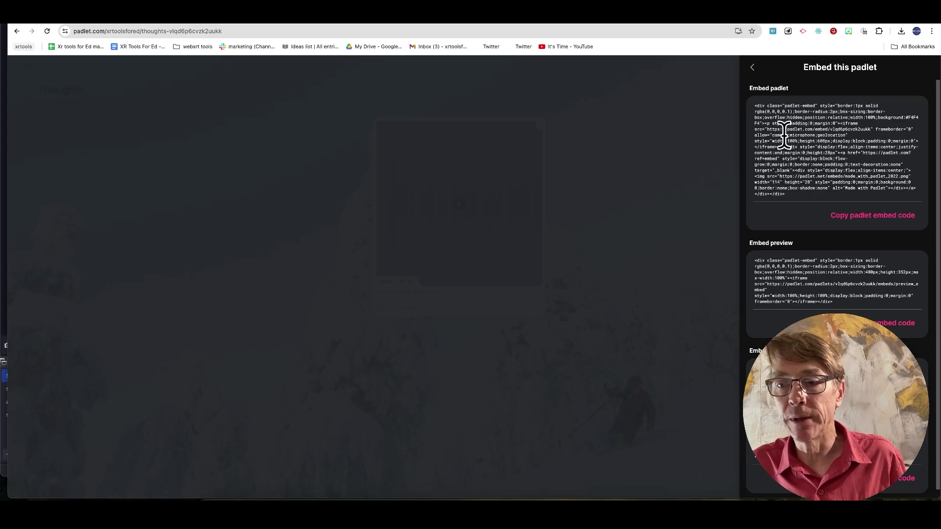
Copy only the padlet.com/embed address inside the iframe src quotes of the full padlet embed code.
{"action": "left_click_drag", "start_coordinate": [768, 129], "coordinate": [865, 137]}
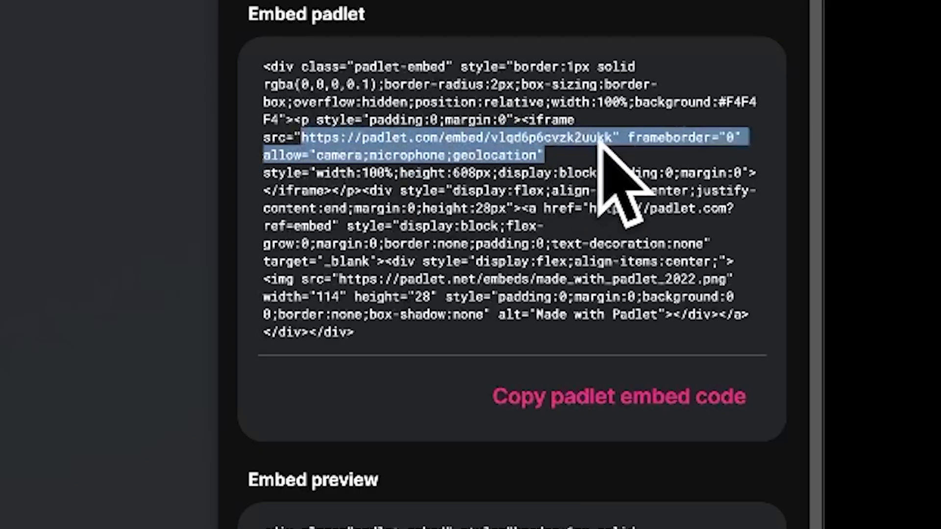
{"action": "left_click_drag", "start_coordinate": [599, 140], "coordinate": [613, 141]}
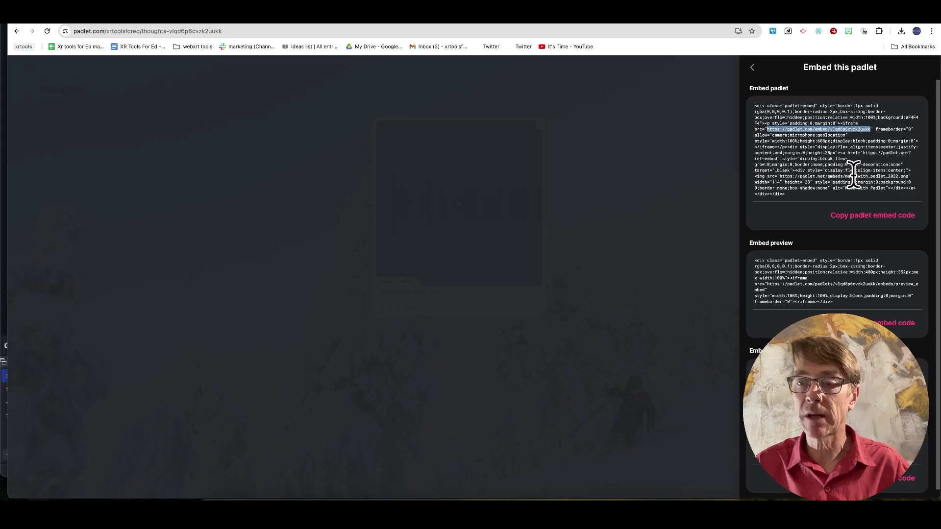
{"action": "right_click", "coordinate": [847, 131]}
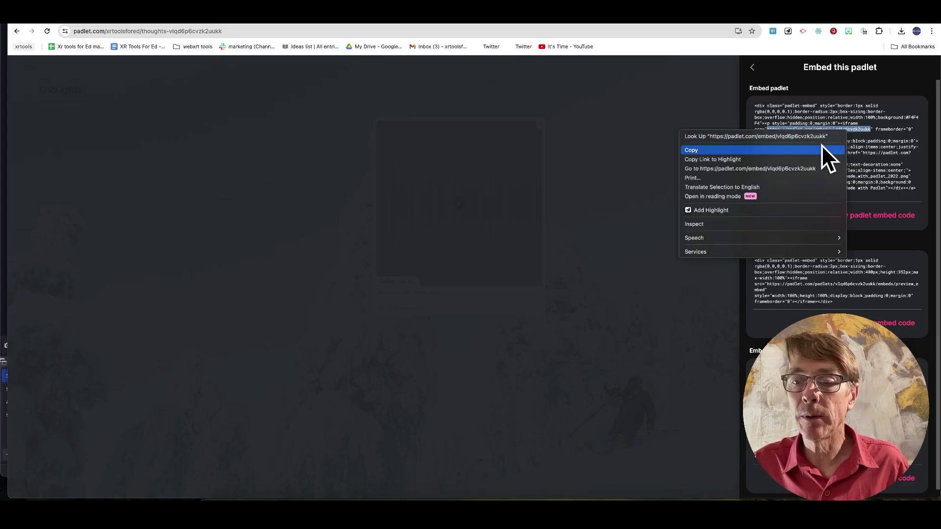
{"action": "left_click", "coordinate": [792, 149]}
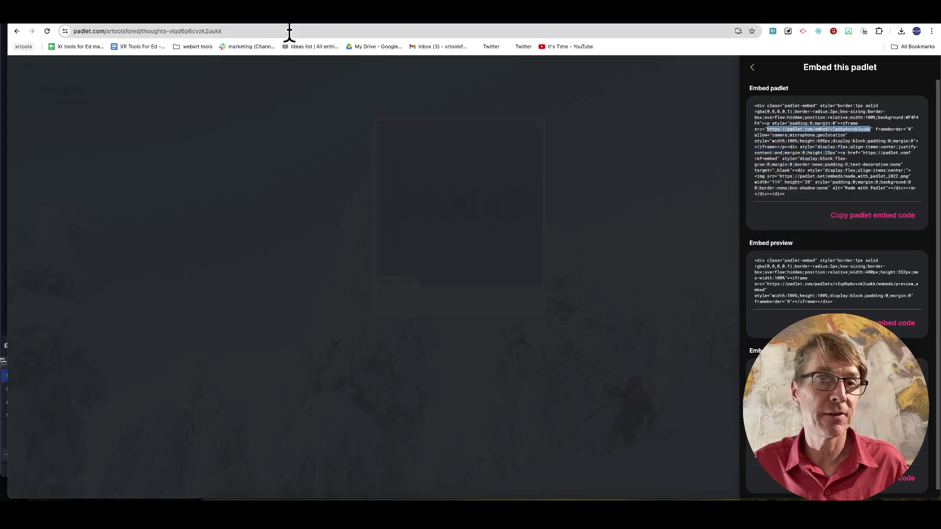
Switch to the FrameVR space and add a Web Link with the copied Padlet embed address to the green Padlet sign.
{"action": "left_click", "coordinate": [79, 24]}
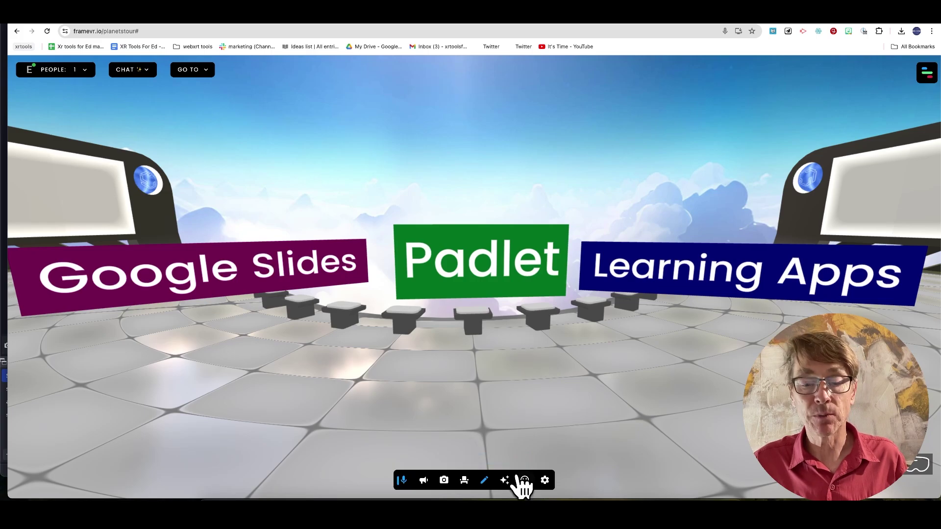
{"action": "left_click", "coordinate": [484, 481]}
{"action": "left_click", "coordinate": [489, 287]}
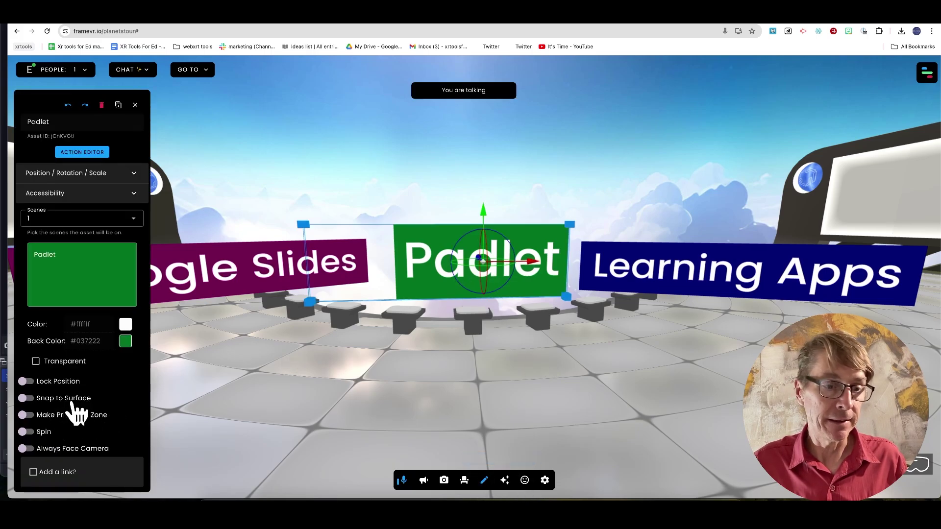
{"action": "left_click", "coordinate": [33, 472]}
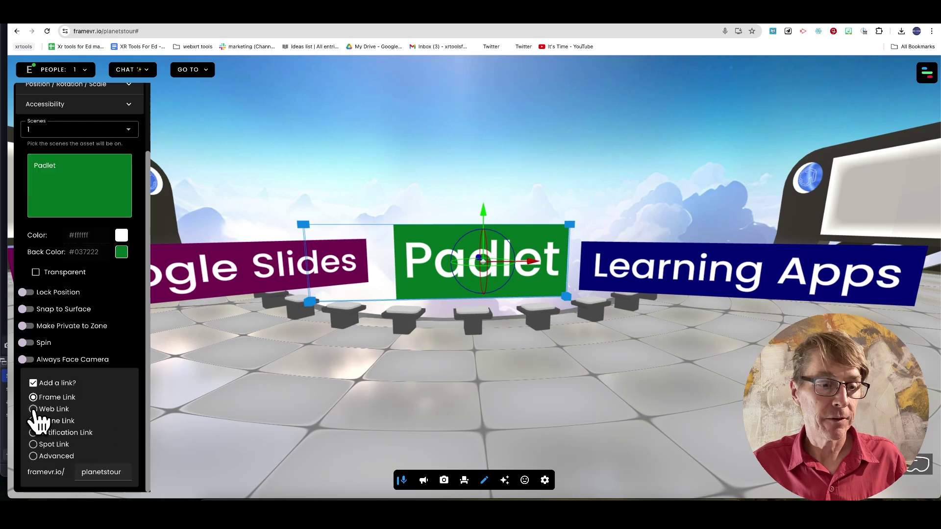
{"action": "scroll", "coordinate": [34, 419], "scroll_direction": "down", "scroll_amount": 2}
{"action": "left_click", "coordinate": [33, 409]}
{"action": "scroll", "coordinate": [107, 416], "scroll_direction": "down", "scroll_amount": 1}
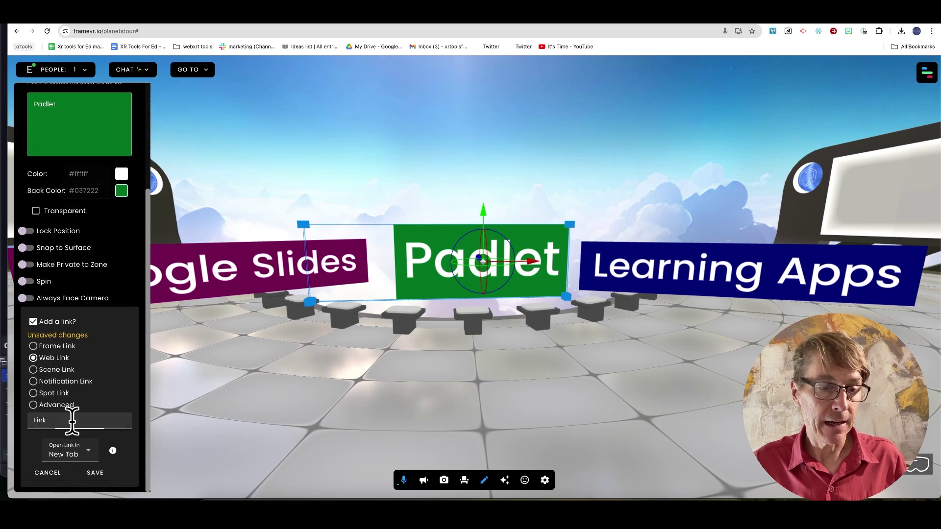
{"action": "left_click", "coordinate": [72, 420]}
{"action": "key", "text": "ctrl+v"}
Set the Padlet sign's link to open in an Embedded Overlay and save it.
{"action": "left_click", "coordinate": [86, 454]}
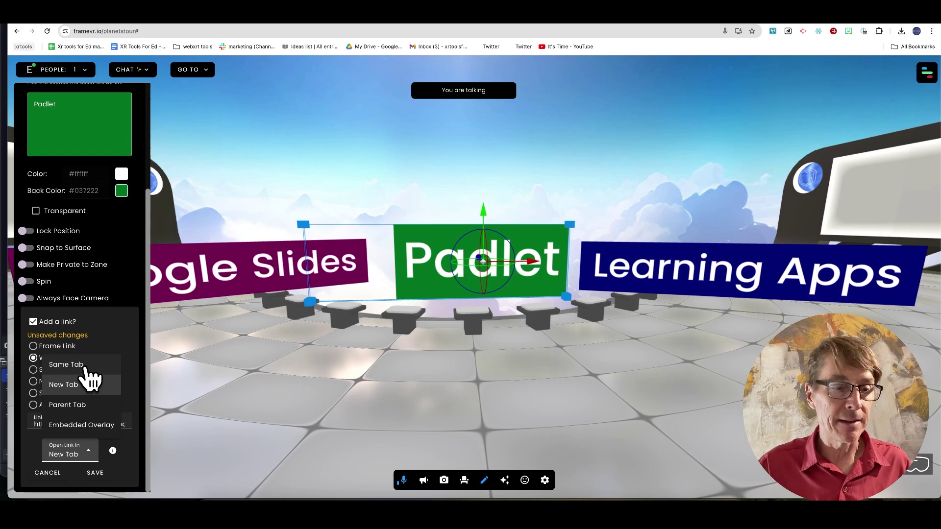
{"action": "left_click", "coordinate": [82, 425]}
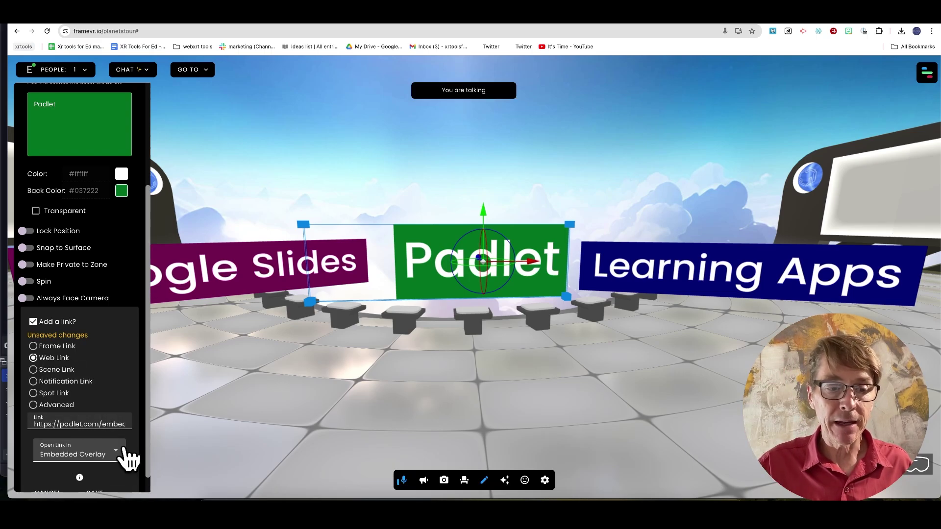
{"action": "scroll", "coordinate": [128, 440], "scroll_direction": "down", "scroll_amount": 1}
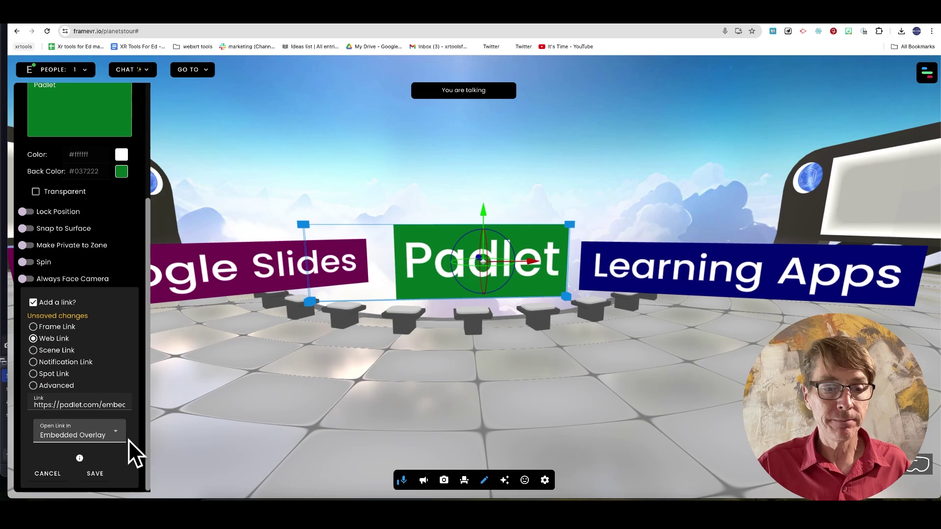
{"action": "left_click", "coordinate": [96, 469]}
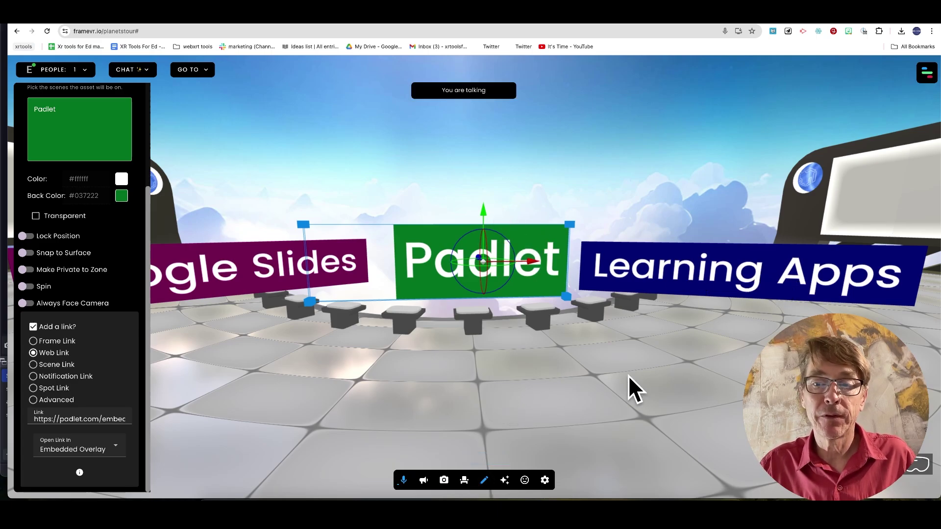
{"action": "left_click", "coordinate": [315, 23]}
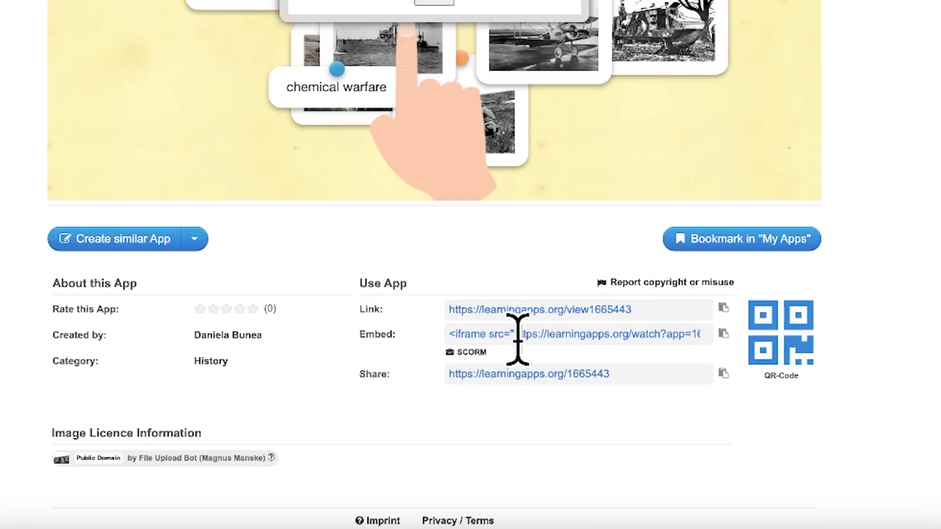
{"action": "left_click_drag", "start_coordinate": [515, 338], "coordinate": [523, 314]}
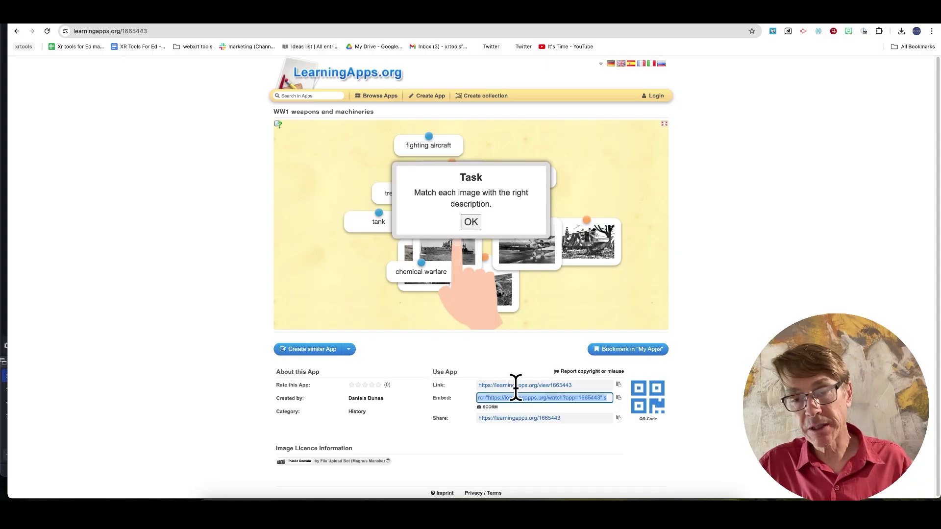
{"action": "left_click", "coordinate": [516, 385]}
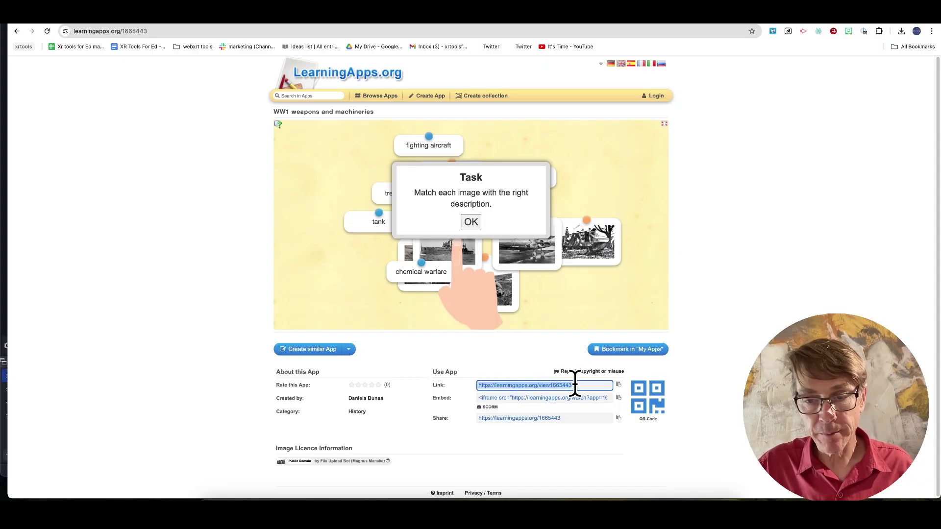
{"action": "right_click", "coordinate": [557, 385]}
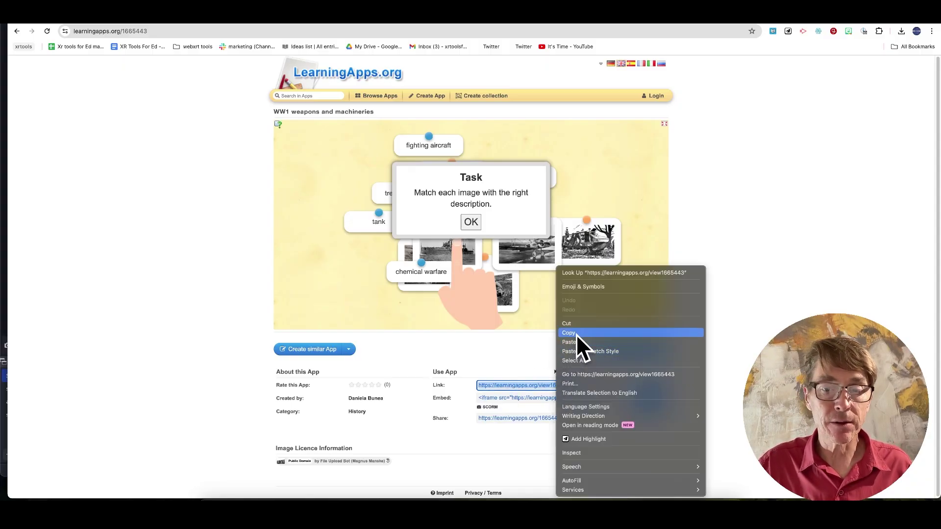
{"action": "left_click", "coordinate": [576, 334]}
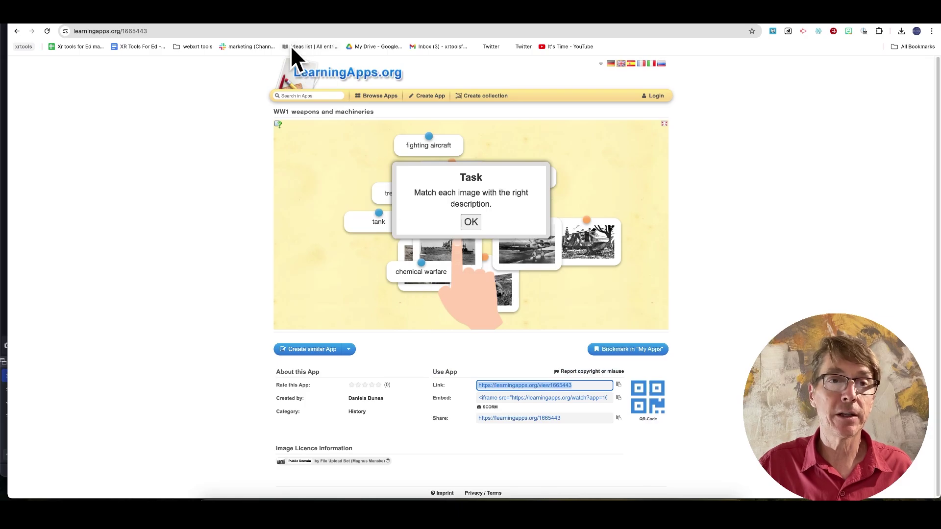
Return to the FrameVR space and add a Web Link with the copied LearningApps address to the Learning Apps sign.
{"action": "left_click", "coordinate": [78, 18]}
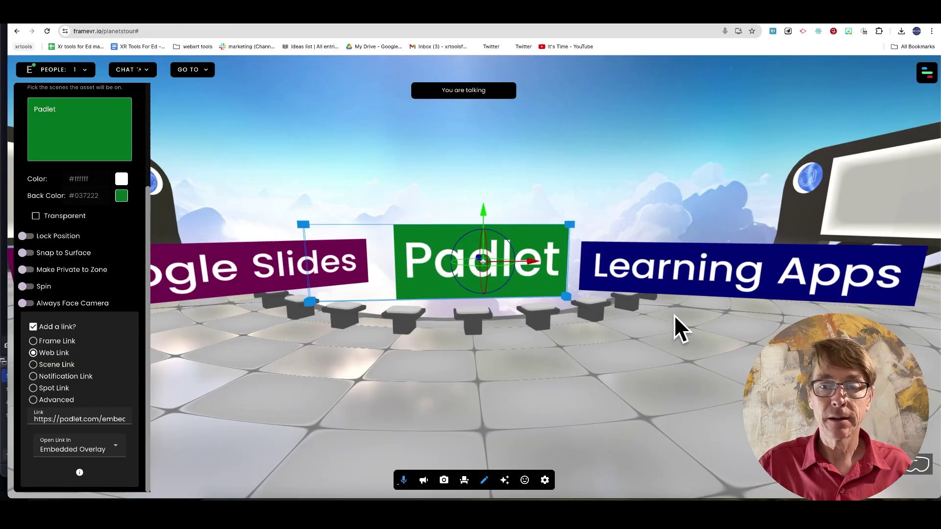
{"action": "left_click", "coordinate": [727, 280]}
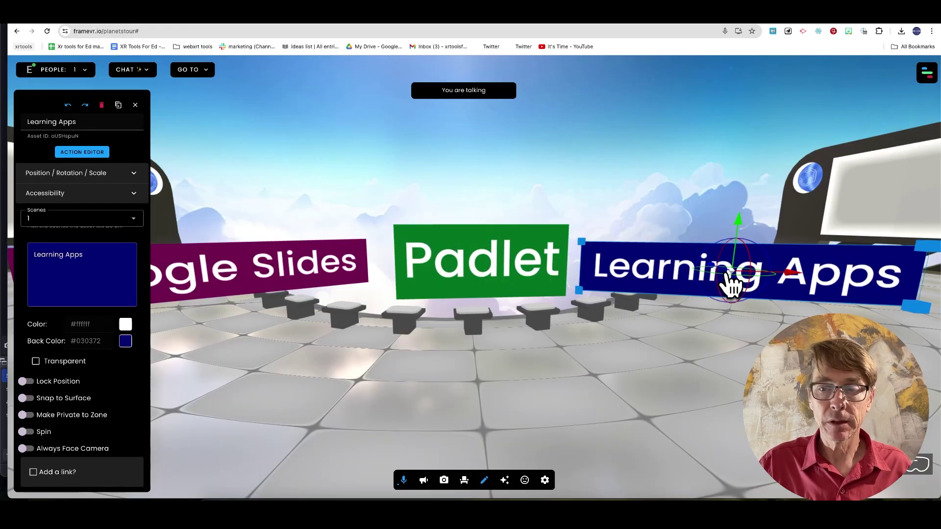
{"action": "left_click", "coordinate": [33, 472]}
{"action": "scroll", "coordinate": [87, 401], "scroll_direction": "down", "scroll_amount": 2}
{"action": "left_click", "coordinate": [38, 409]}
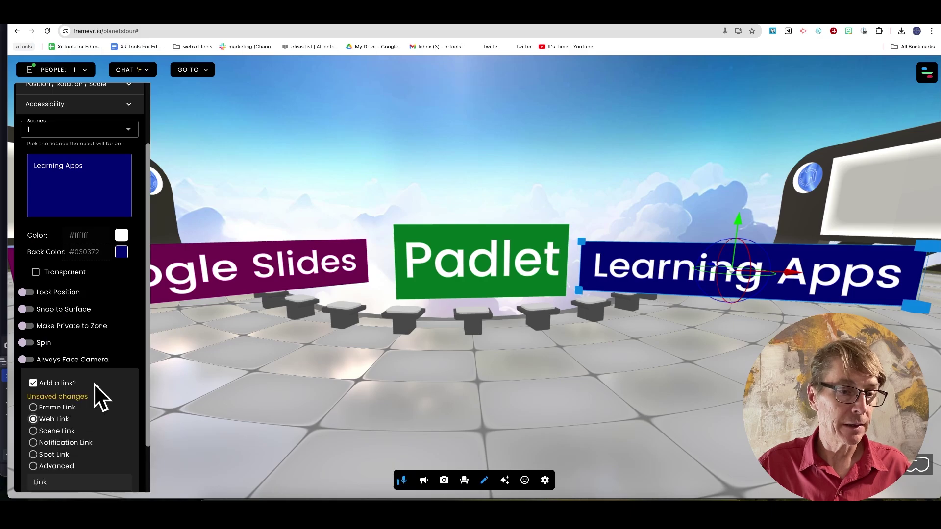
{"action": "scroll", "coordinate": [89, 392], "scroll_direction": "down", "scroll_amount": 2}
Set the Learning Apps sign's link to open in an Embedded Overlay and save it.
{"action": "left_click", "coordinate": [70, 453]}
{"action": "left_click", "coordinate": [77, 424]}
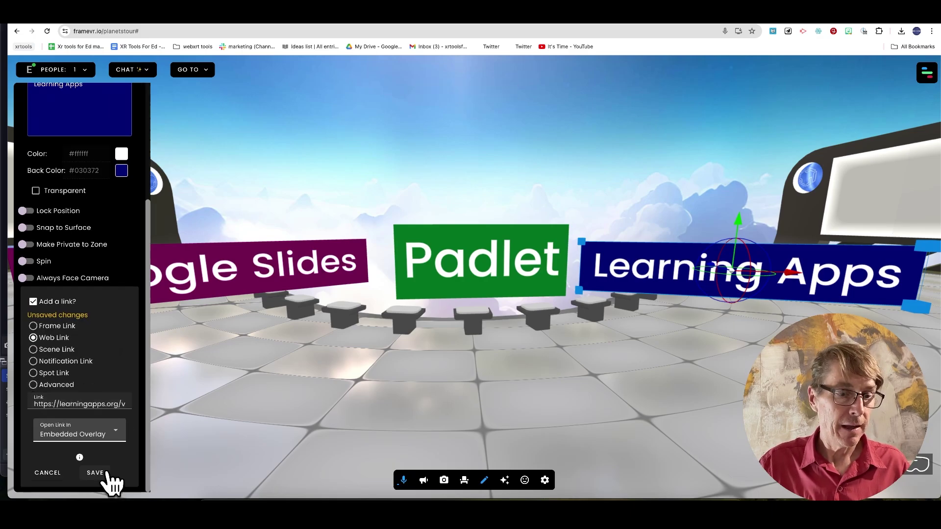
{"action": "left_click", "coordinate": [102, 473]}
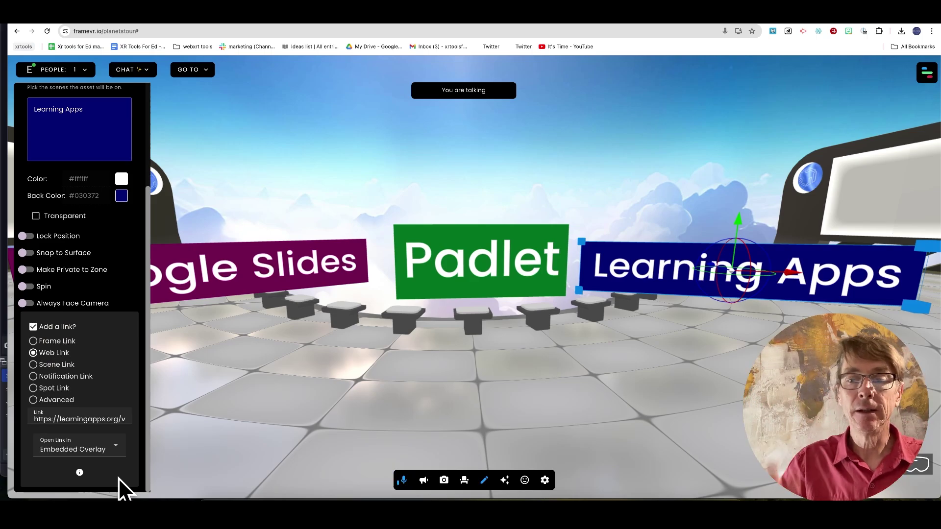
{"action": "mouse_move", "coordinate": [78, 473]}
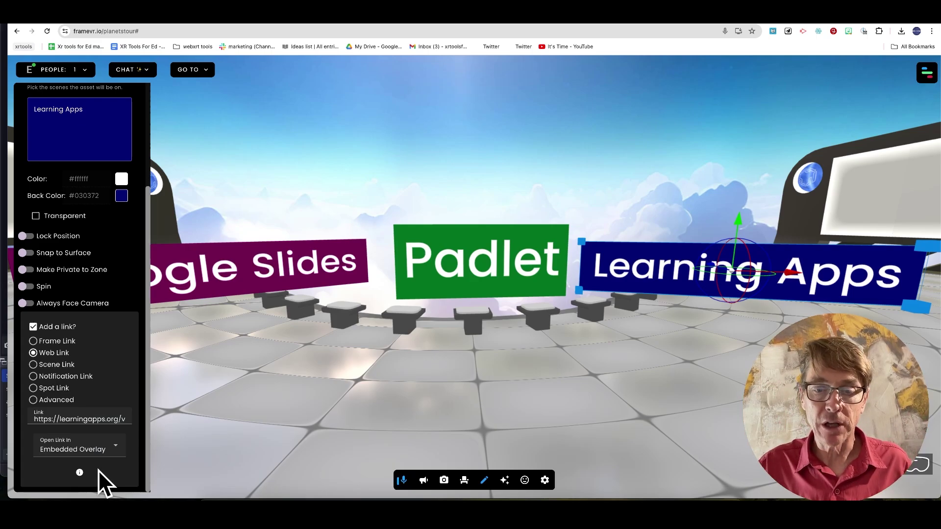
Switch to the Stella Diaz Hyperdoc in Google Slides, replace "edit" with "preview" in its web address and load it.
{"action": "left_click_drag", "start_coordinate": [344, 419], "coordinate": [272, 419]}
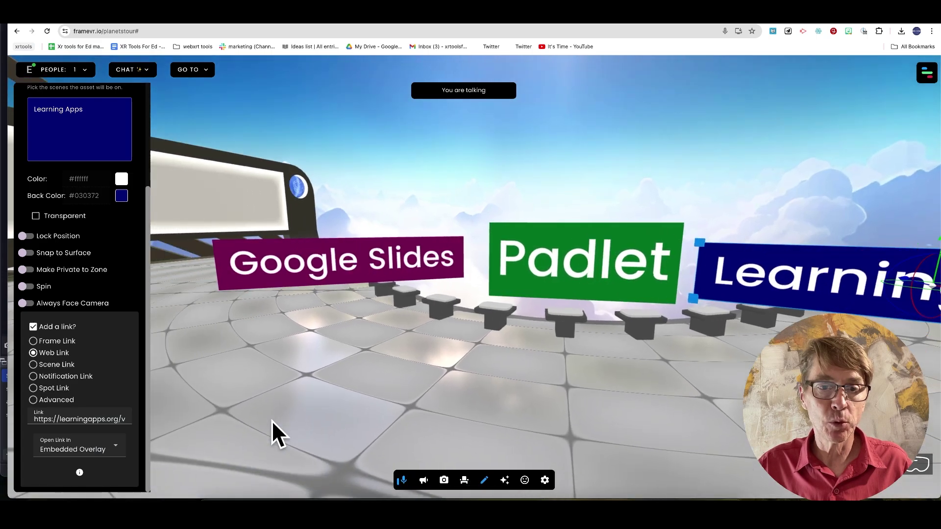
{"action": "left_click", "coordinate": [228, 21]}
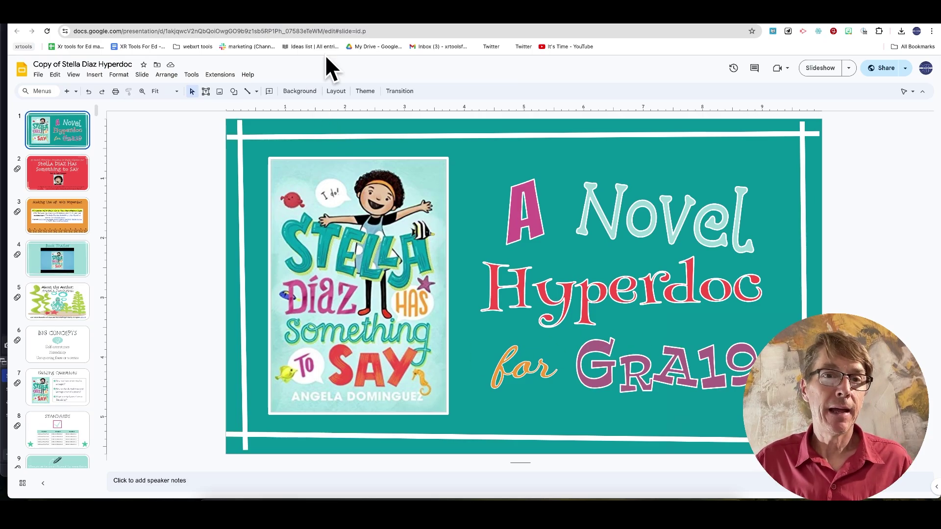
{"action": "left_click", "coordinate": [310, 31]}
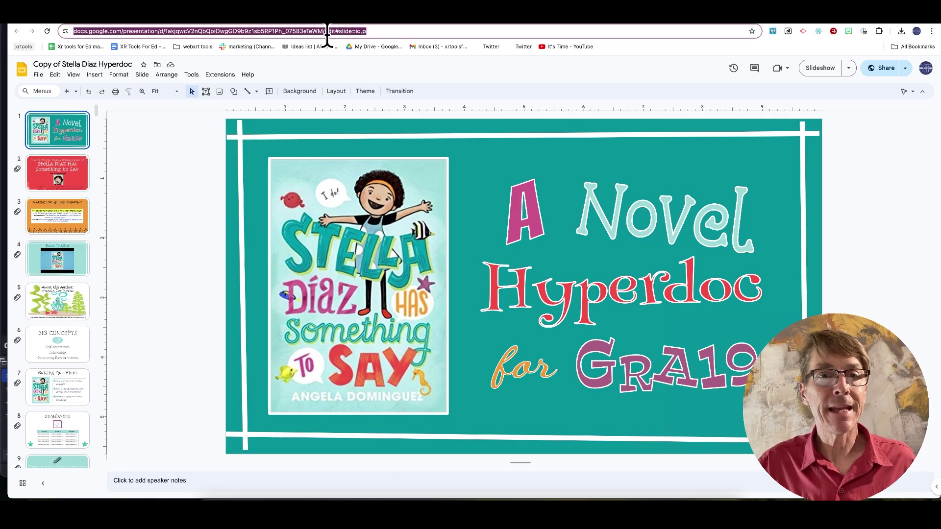
{"action": "left_click", "coordinate": [325, 33]}
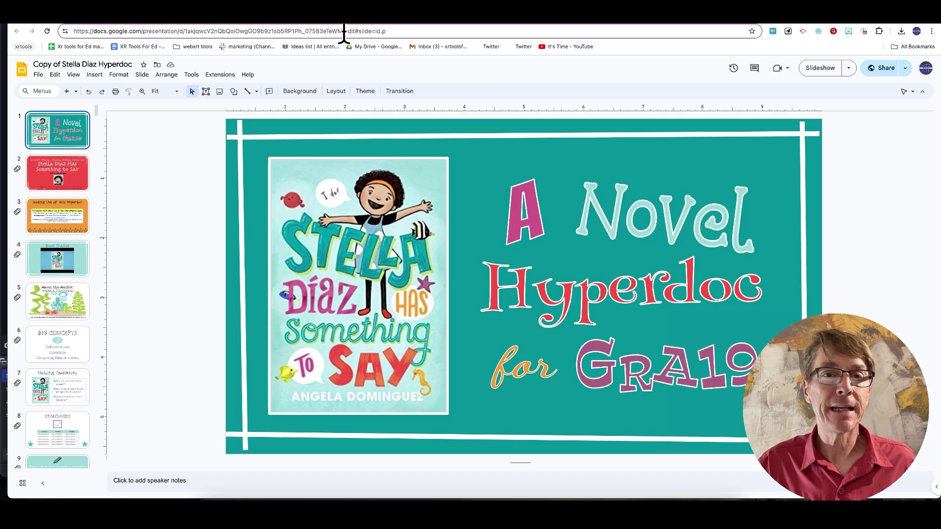
{"action": "double_click", "coordinate": [349, 31]}
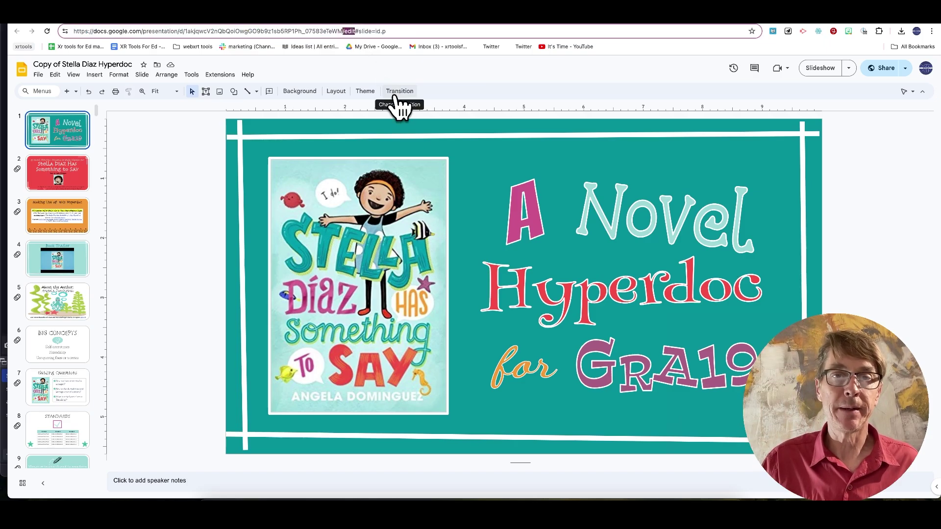
{"action": "triple_click", "coordinate": [354, 32]}
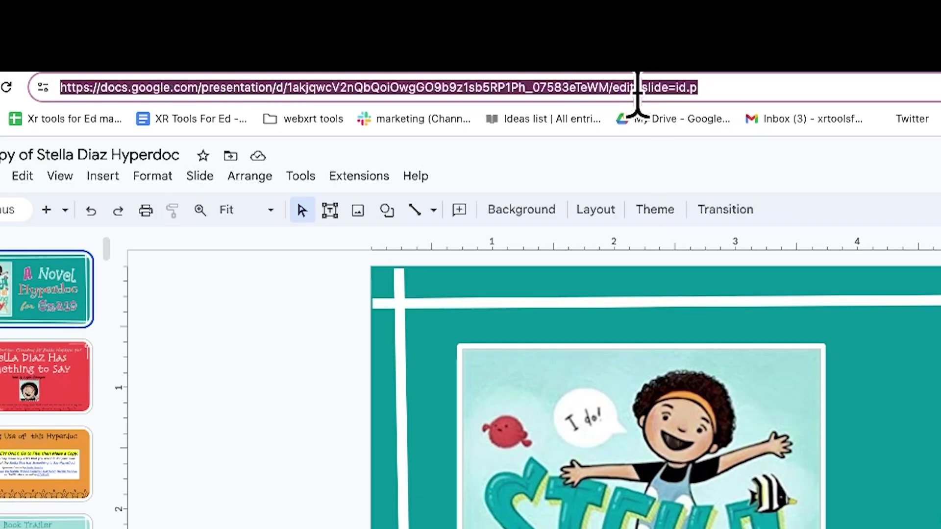
{"action": "left_click", "coordinate": [356, 32]}
{"action": "key", "text": "BackSpace"}
{"action": "key", "text": "BackSpace"}
{"action": "key", "text": "BackSpace"}
{"action": "key", "text": "BackSpace"}
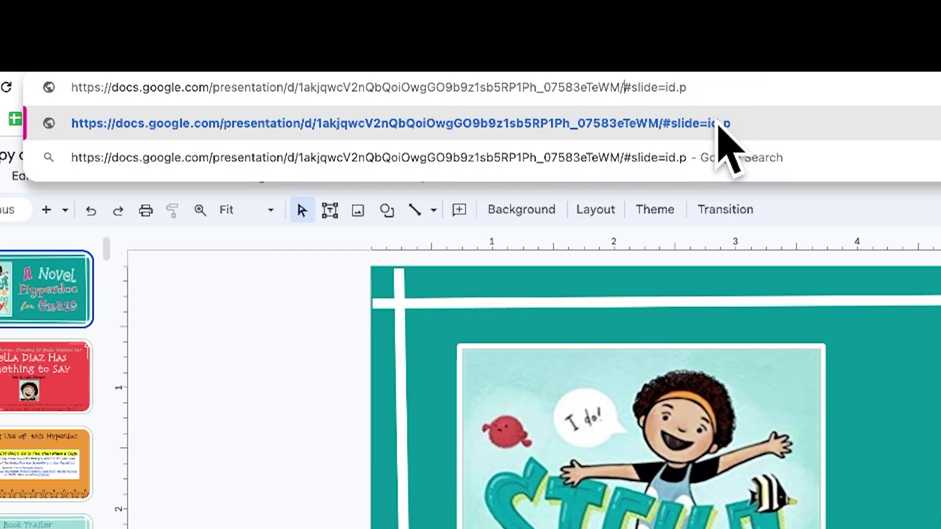
{"action": "type", "text": "preview"}
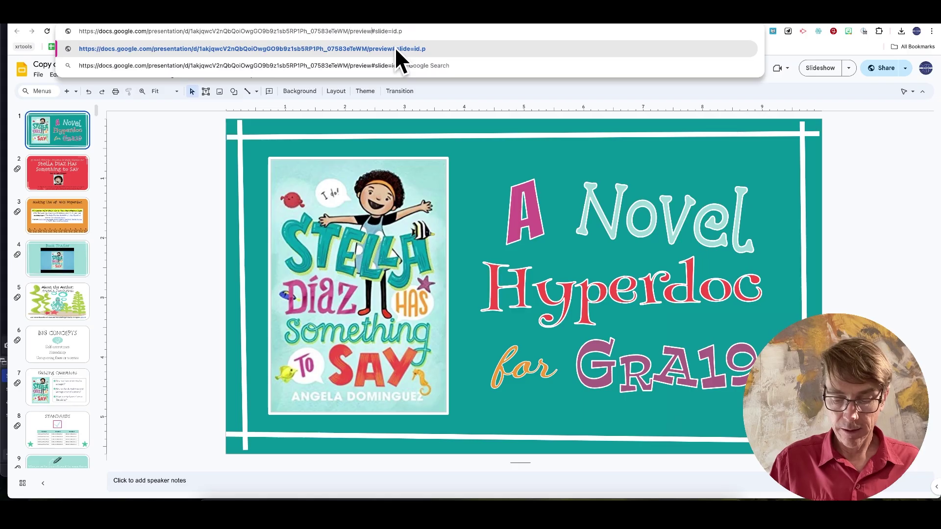
{"action": "key", "text": "Return"}
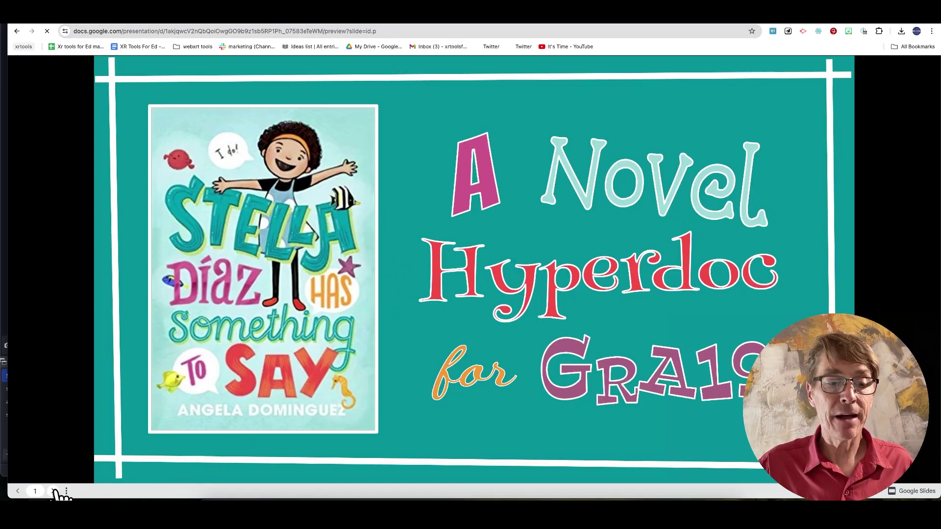
Copy the web address of the preview's third slide and switch back to the FrameVR space.
{"action": "left_click", "coordinate": [53, 491]}
{"action": "left_click", "coordinate": [53, 491]}
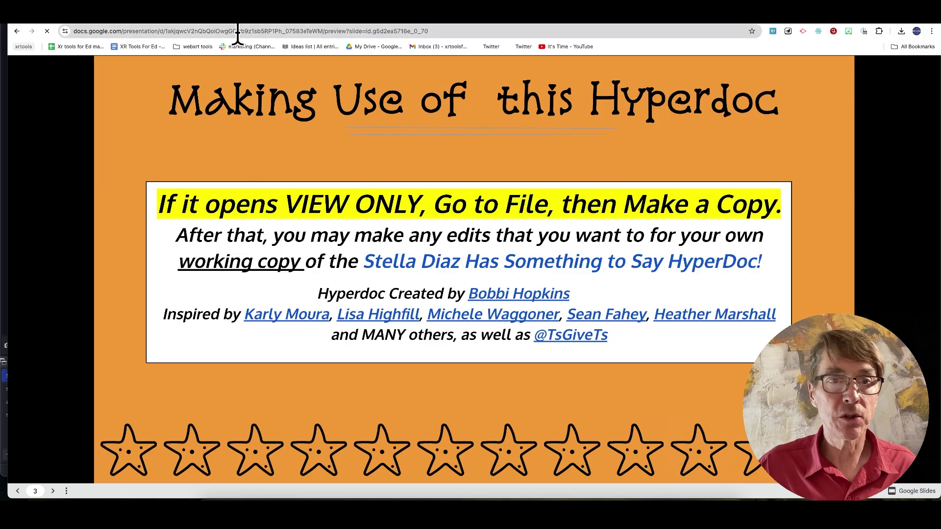
{"action": "left_click", "coordinate": [238, 32]}
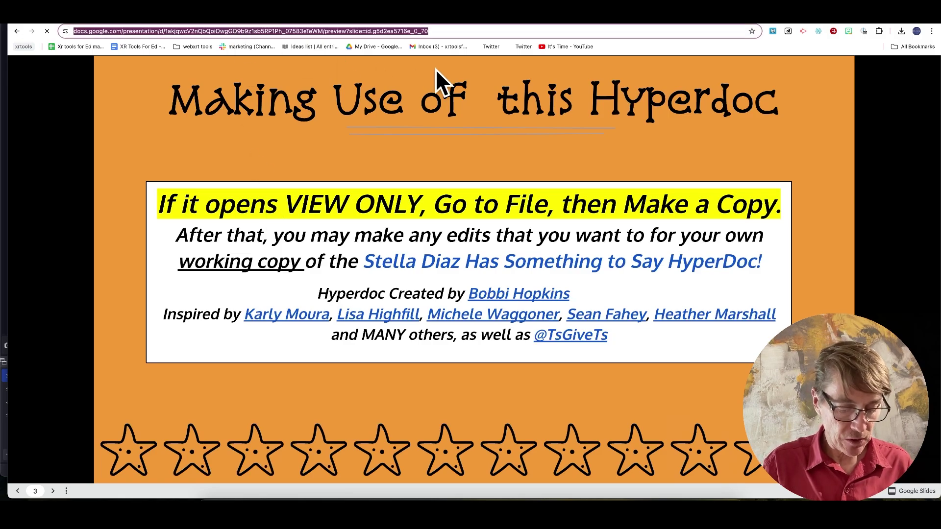
{"action": "left_click", "coordinate": [88, 19]}
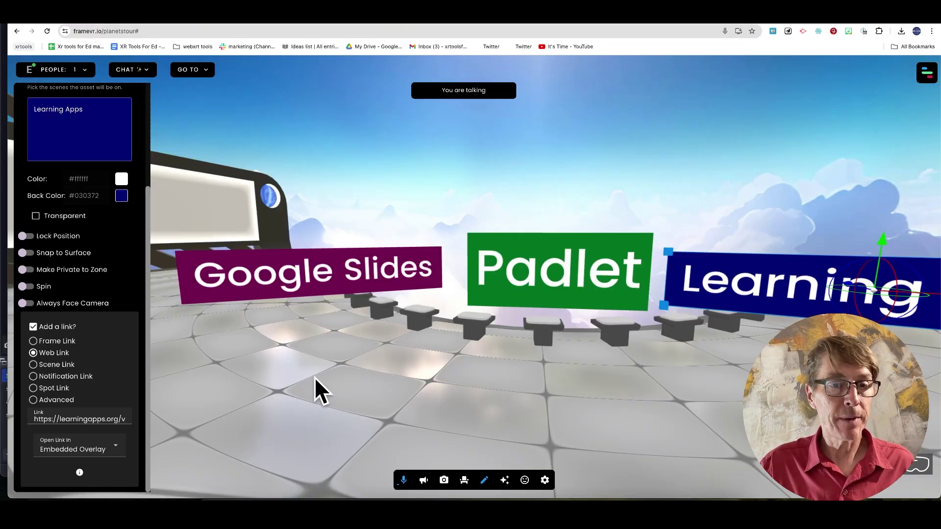
Add a Web Link to the Google Slides sign and paste the copied Google Slides preview address into it.
{"action": "left_click", "coordinate": [334, 279]}
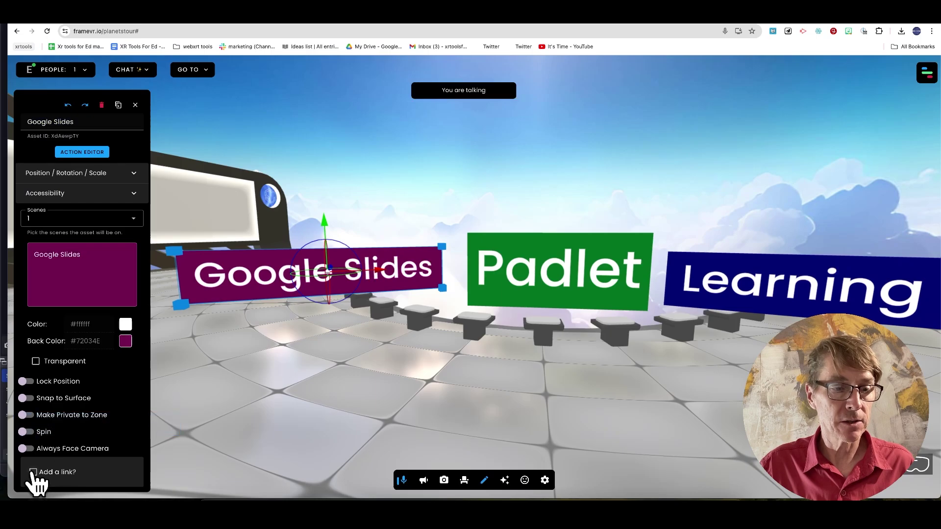
{"action": "scroll", "coordinate": [96, 410], "scroll_direction": "down", "scroll_amount": 2}
{"action": "left_click", "coordinate": [61, 418]}
{"action": "scroll", "coordinate": [101, 398], "scroll_direction": "down", "scroll_amount": 2}
{"action": "left_click", "coordinate": [80, 421]}
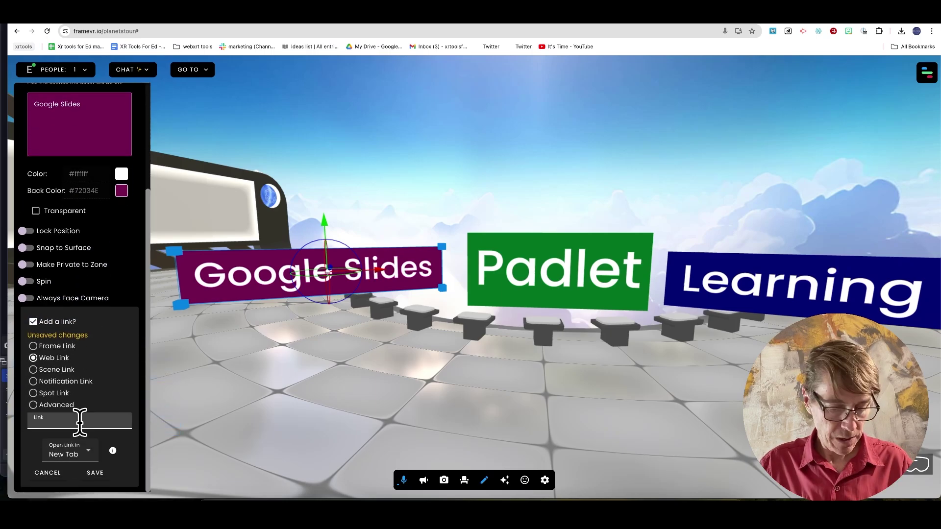
{"action": "key", "text": "super+v"}
Set the Google Slides sign's link to open in an Embedded Overlay, save it and leave edit mode.
{"action": "left_click", "coordinate": [68, 454]}
{"action": "left_click", "coordinate": [81, 448]}
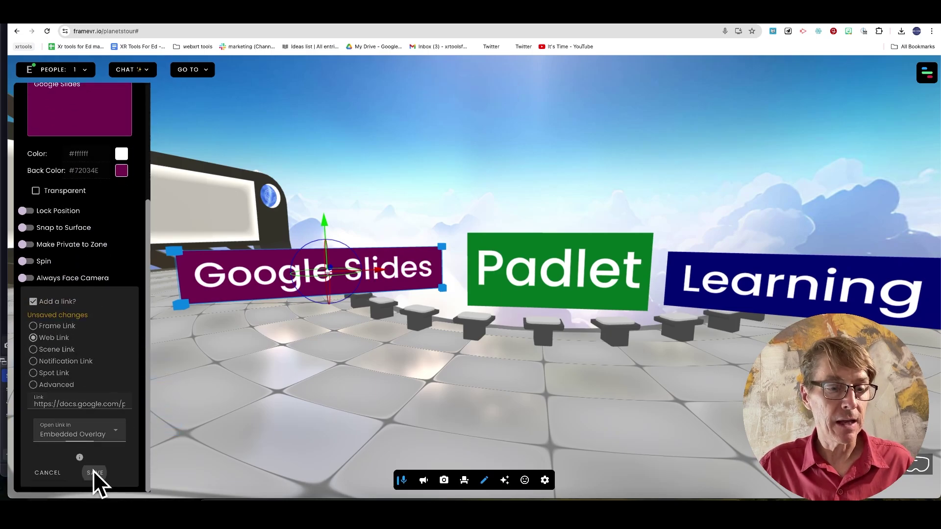
{"action": "left_click", "coordinate": [94, 474]}
{"action": "left_click", "coordinate": [487, 481]}
Test the Padlet sign by opening its link, enlarging the overlay and starting a new post, and close the overlay.
{"action": "mouse_move", "coordinate": [485, 428]}
{"action": "left_mouse_down"}
{"action": "mouse_move", "coordinate": [549, 405]}
{"action": "mouse_move", "coordinate": [528, 384]}
{"action": "mouse_move", "coordinate": [765, 373]}
{"action": "mouse_move", "coordinate": [681, 270]}
{"action": "mouse_move", "coordinate": [483, 255]}
{"action": "mouse_move", "coordinate": [384, 387]}
{"action": "mouse_move", "coordinate": [535, 410]}
{"action": "mouse_move", "coordinate": [472, 304]}
{"action": "left_mouse_up"}
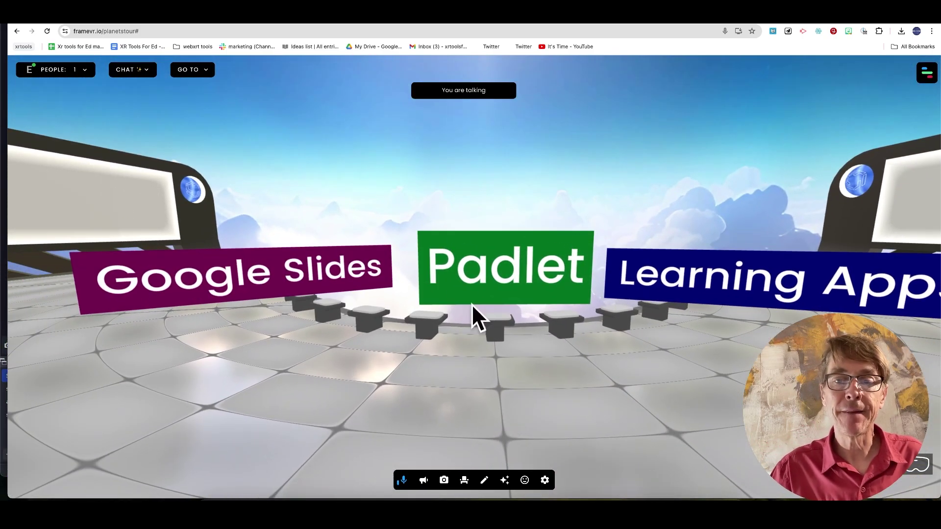
{"action": "left_click", "coordinate": [492, 271]}
{"action": "left_click", "coordinate": [431, 269]}
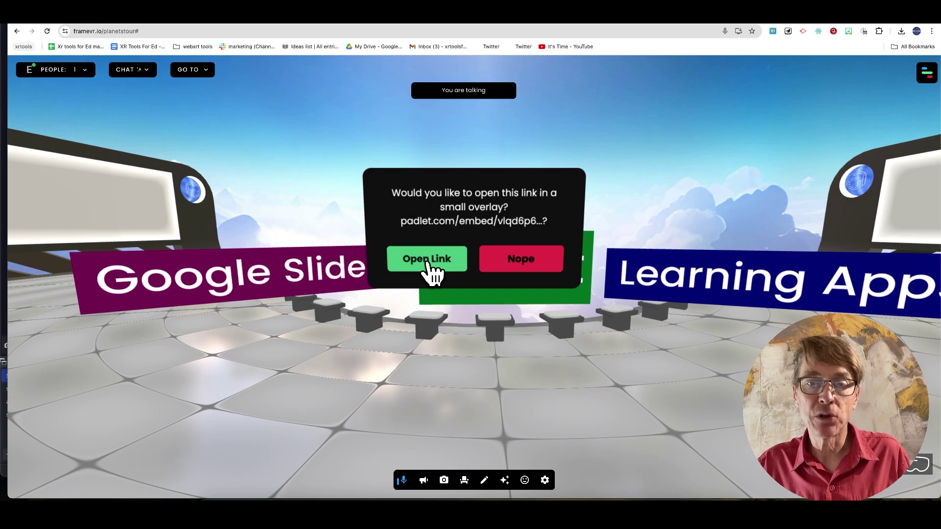
{"action": "left_click_drag", "start_coordinate": [230, 339], "coordinate": [326, 216]}
{"action": "left_click", "coordinate": [336, 465]}
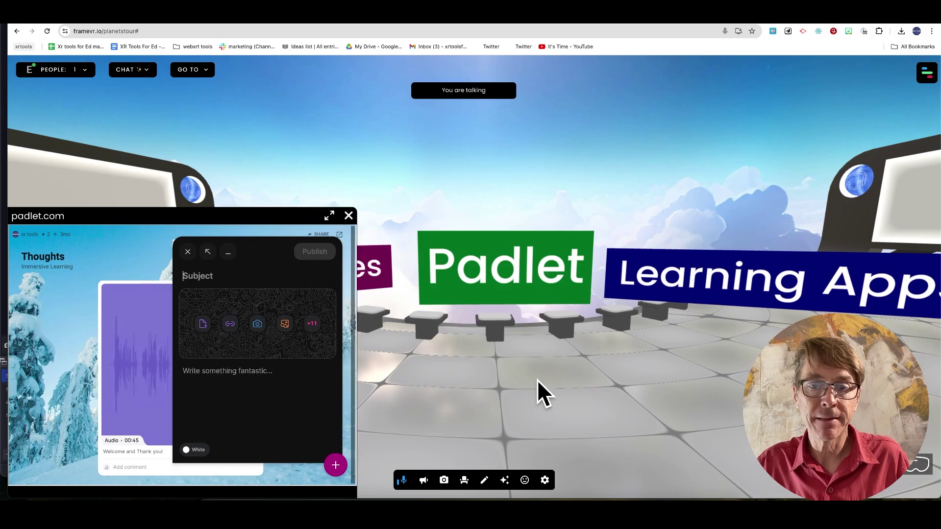
{"action": "left_click_drag", "start_coordinate": [542, 390], "coordinate": [652, 394]}
{"action": "left_click_drag", "start_coordinate": [724, 351], "coordinate": [599, 370]}
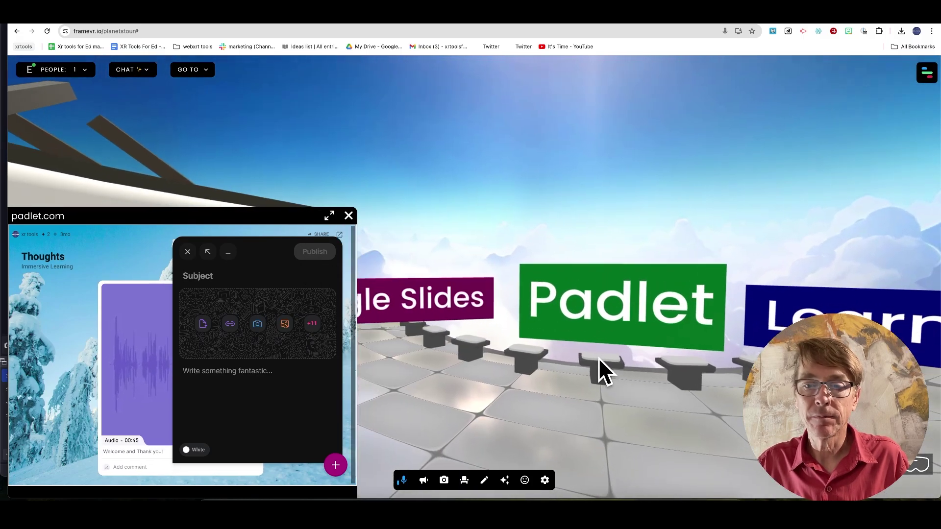
{"action": "left_click", "coordinate": [348, 216]}
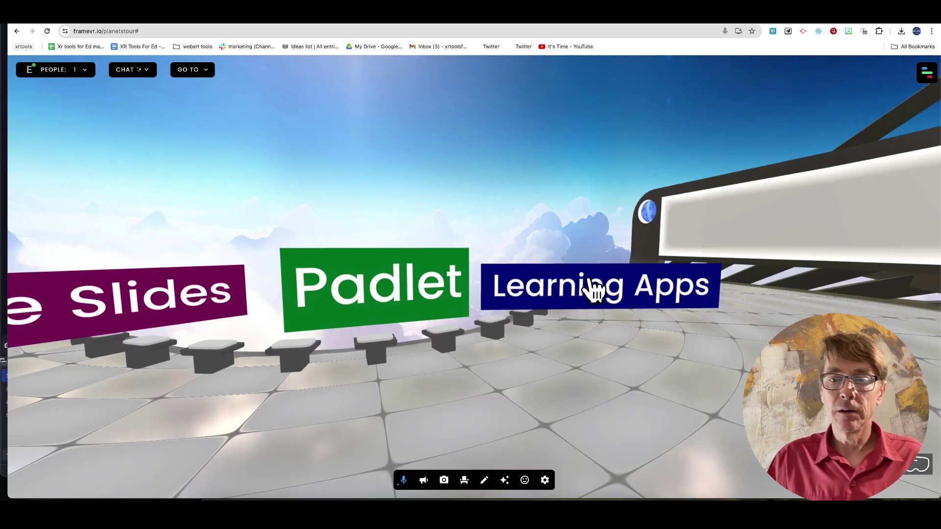
Test the Learning Apps sign's overlay by matching the trench warfare, chemical warfare and tank labels to pictures, and close it.
{"action": "left_click", "coordinate": [594, 293]}
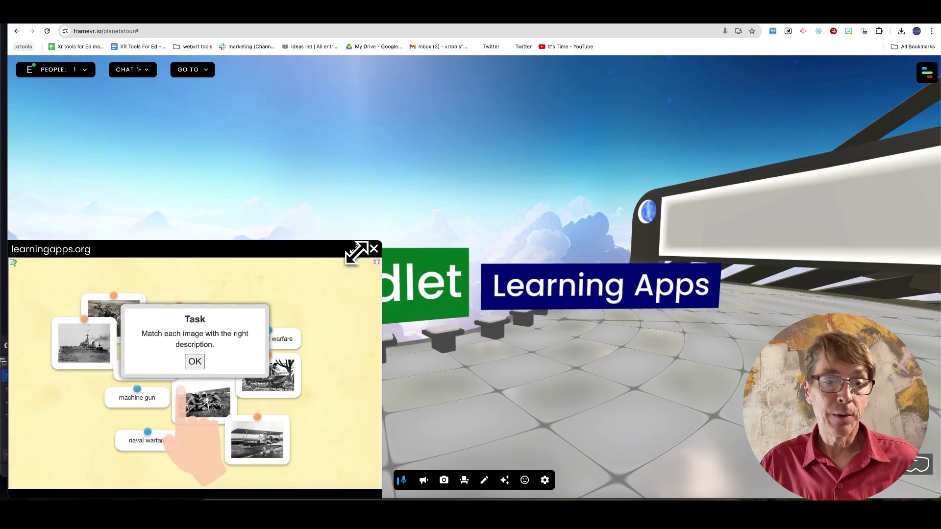
{"action": "left_click", "coordinate": [195, 362]}
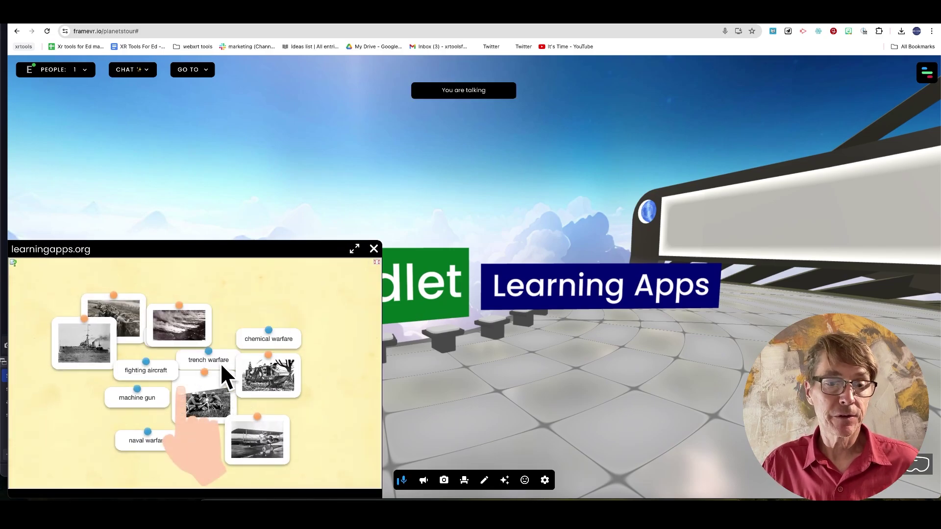
{"action": "left_click_drag", "start_coordinate": [209, 358], "coordinate": [116, 305]}
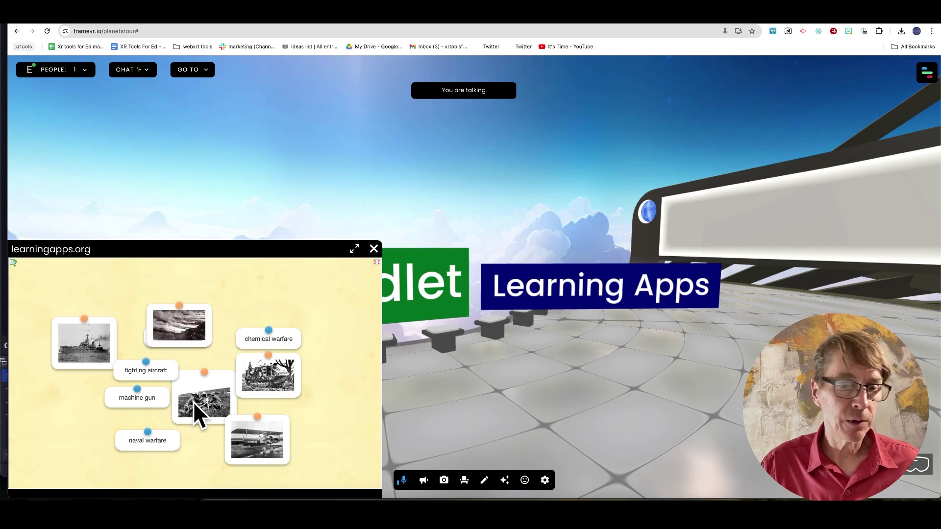
{"action": "left_click_drag", "start_coordinate": [289, 348], "coordinate": [195, 330]}
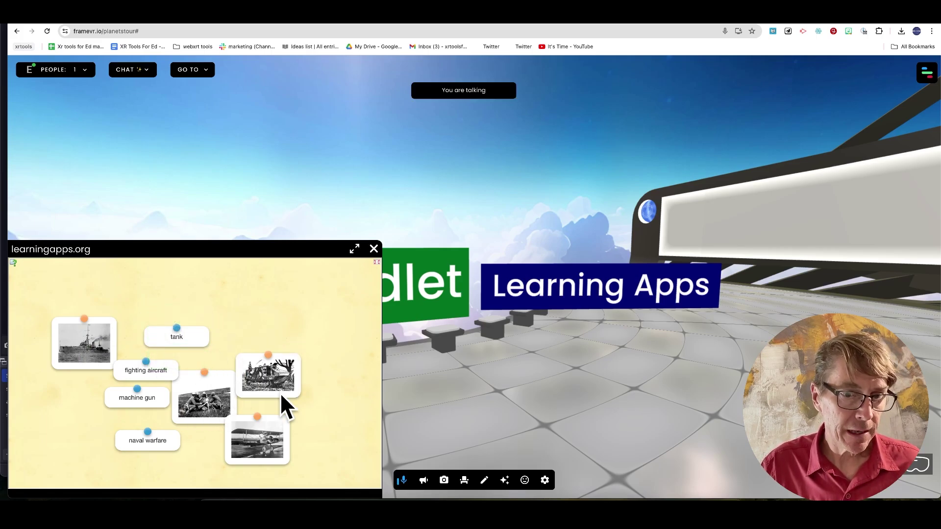
{"action": "left_click_drag", "start_coordinate": [210, 354], "coordinate": [210, 384]}
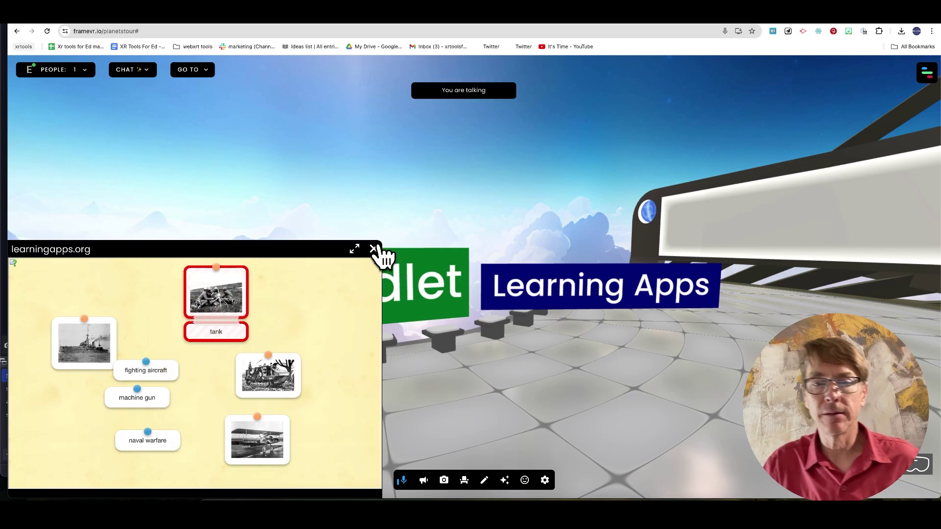
{"action": "left_click", "coordinate": [375, 250]}
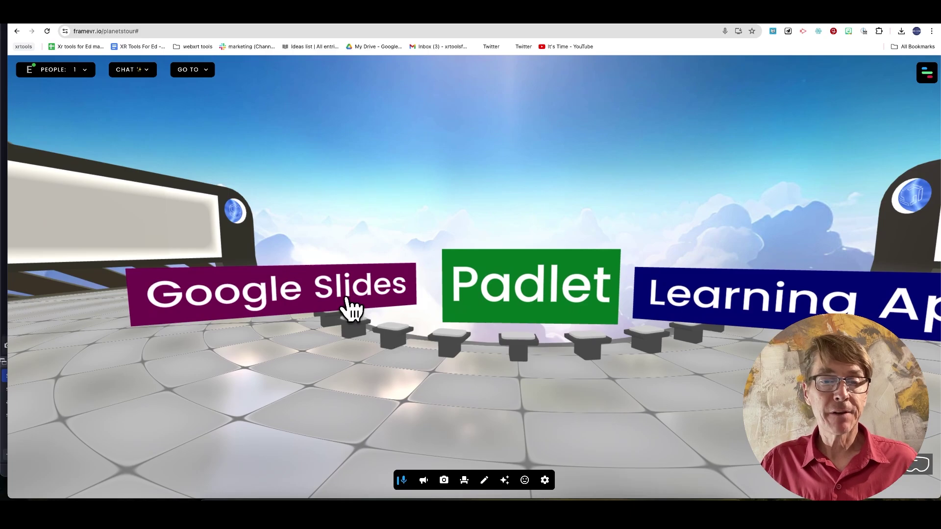
Test the Google Slides sign by opening its link, enlarging the overlay and paging from slide 3 to slide 7, and close it.
{"action": "left_click", "coordinate": [346, 300]}
{"action": "left_click", "coordinate": [431, 283]}
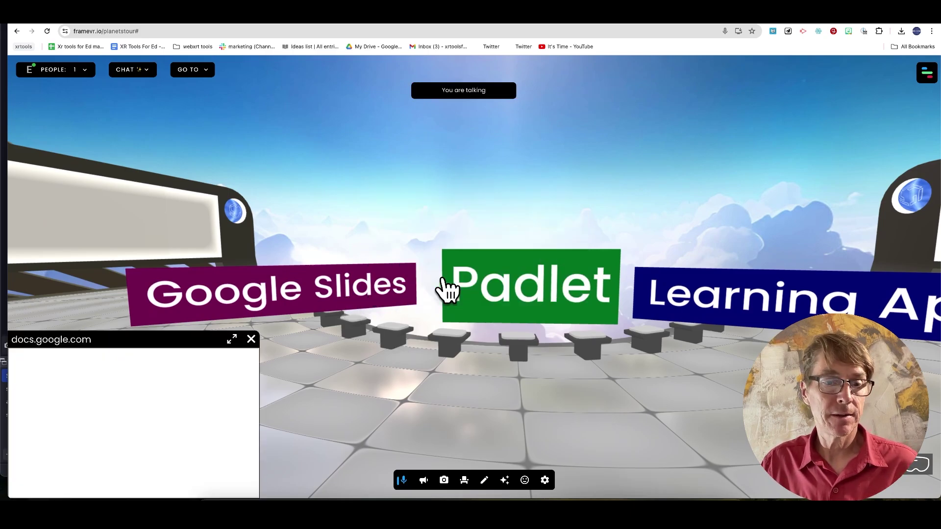
{"action": "left_click_drag", "start_coordinate": [234, 341], "coordinate": [374, 254]}
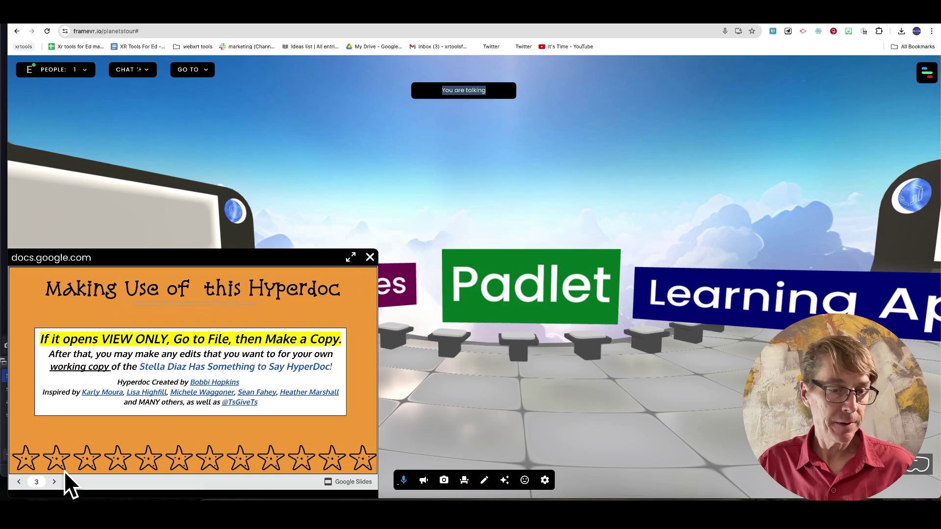
{"action": "left_click", "coordinate": [55, 482]}
{"action": "left_click", "coordinate": [54, 482]}
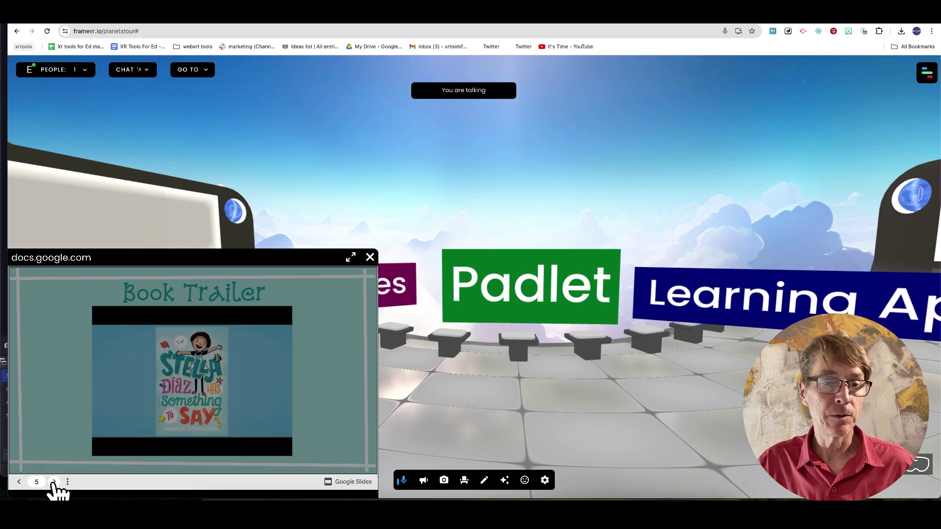
{"action": "left_click", "coordinate": [55, 481]}
{"action": "left_click", "coordinate": [54, 482]}
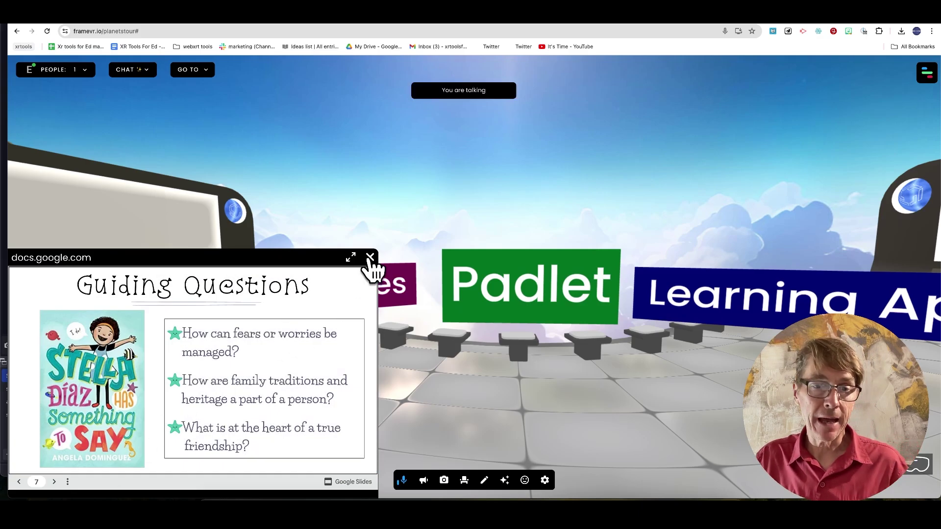
{"action": "left_click", "coordinate": [370, 259]}
{"action": "double_click", "coordinate": [672, 437]}
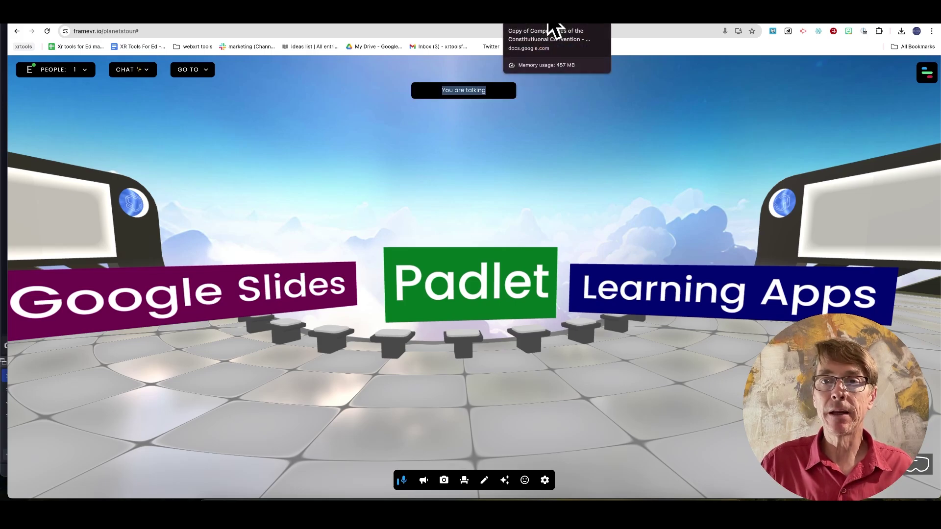
Switch to the Copy of Compromises of the Constitutional Convention presentation and review its title slide and the Look Closer slide.
{"action": "left_click", "coordinate": [548, 22]}
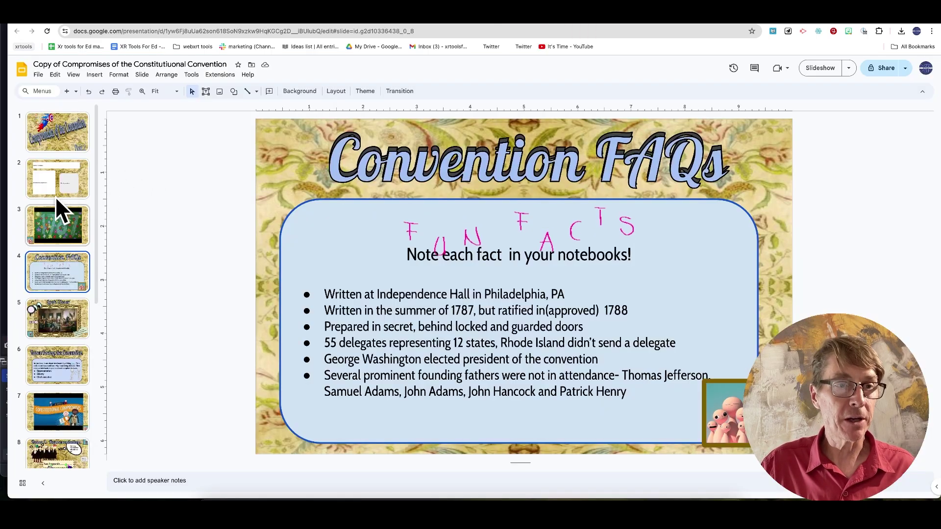
{"action": "left_click", "coordinate": [69, 139]}
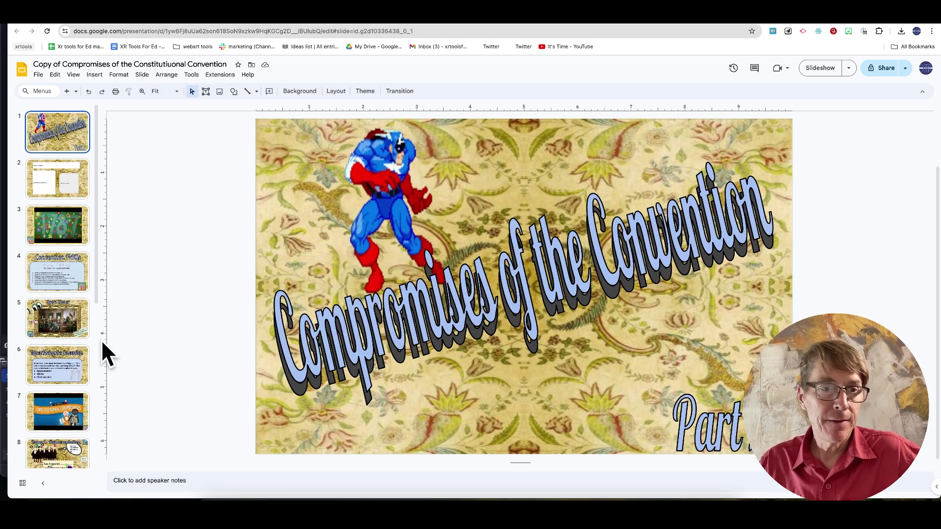
{"action": "scroll", "coordinate": [66, 259], "scroll_direction": "down", "scroll_amount": 5}
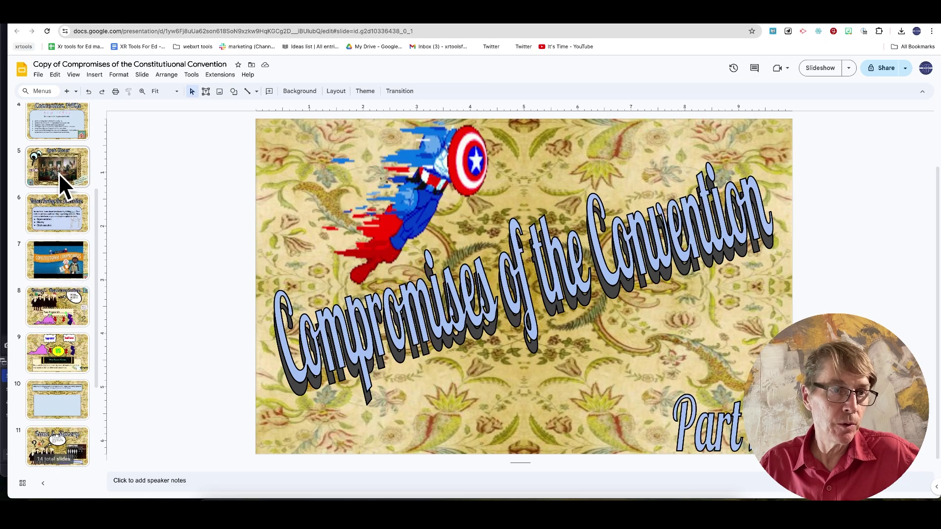
{"action": "left_click", "coordinate": [57, 173]}
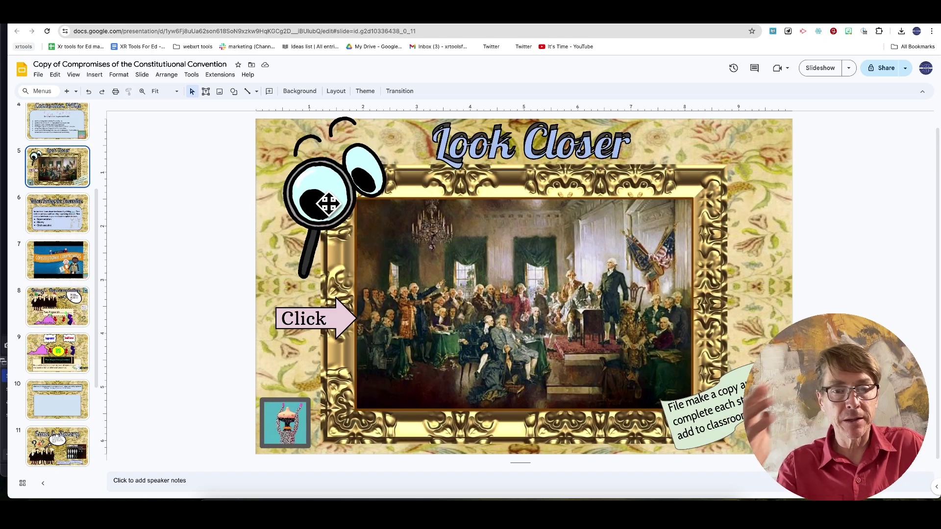
{"action": "scroll", "coordinate": [60, 214], "scroll_direction": "up", "scroll_amount": 5}
{"action": "left_click", "coordinate": [57, 134]}
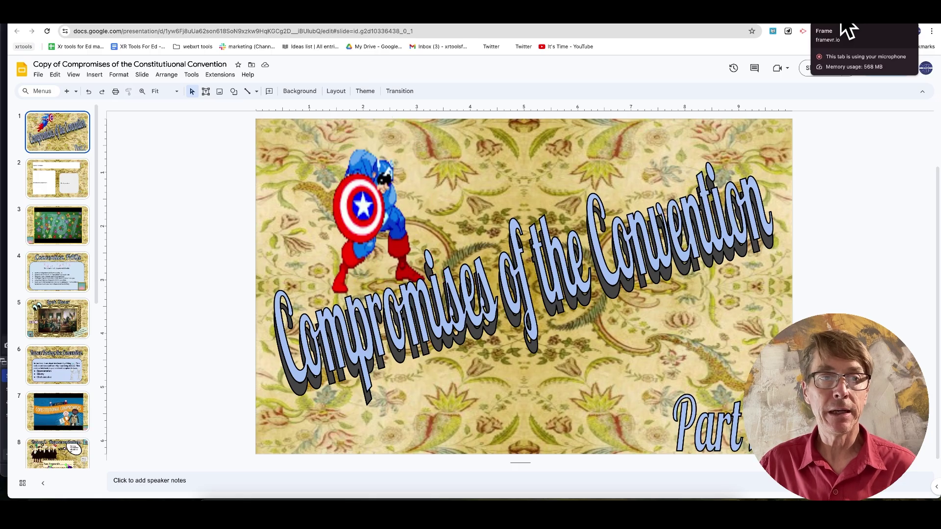
Switch to the ericsoffice FrameVR space and examine the room all around, including the wall with the Virginia and New Jersey shapes.
{"action": "left_click", "coordinate": [841, 23]}
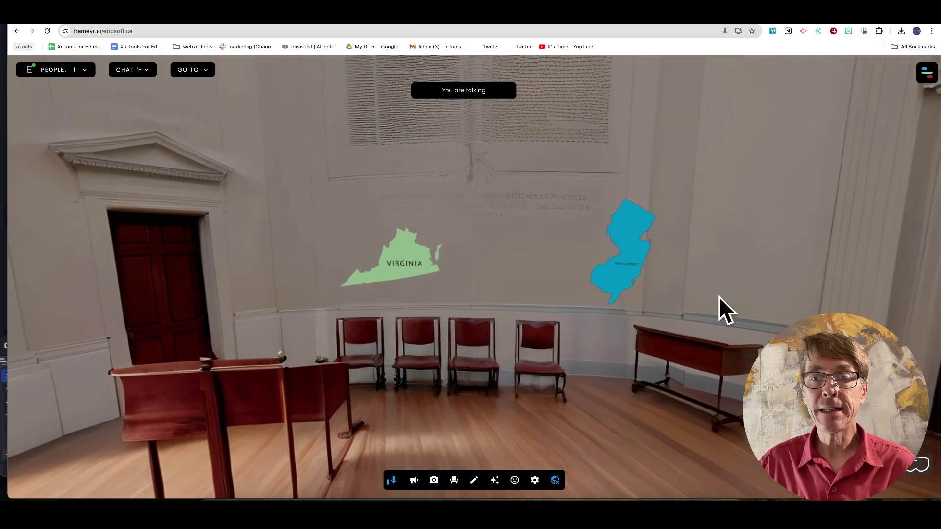
{"action": "left_click_drag", "start_coordinate": [725, 309], "coordinate": [496, 236]}
{"action": "left_click_drag", "start_coordinate": [691, 252], "coordinate": [471, 235]}
{"action": "left_click_drag", "start_coordinate": [773, 298], "coordinate": [495, 337]}
{"action": "left_click_drag", "start_coordinate": [703, 322], "coordinate": [427, 275]}
{"action": "left_click_drag", "start_coordinate": [751, 249], "coordinate": [557, 280]}
{"action": "left_click_drag", "start_coordinate": [620, 257], "coordinate": [794, 338]}
{"action": "left_click_drag", "start_coordinate": [489, 336], "coordinate": [710, 328]}
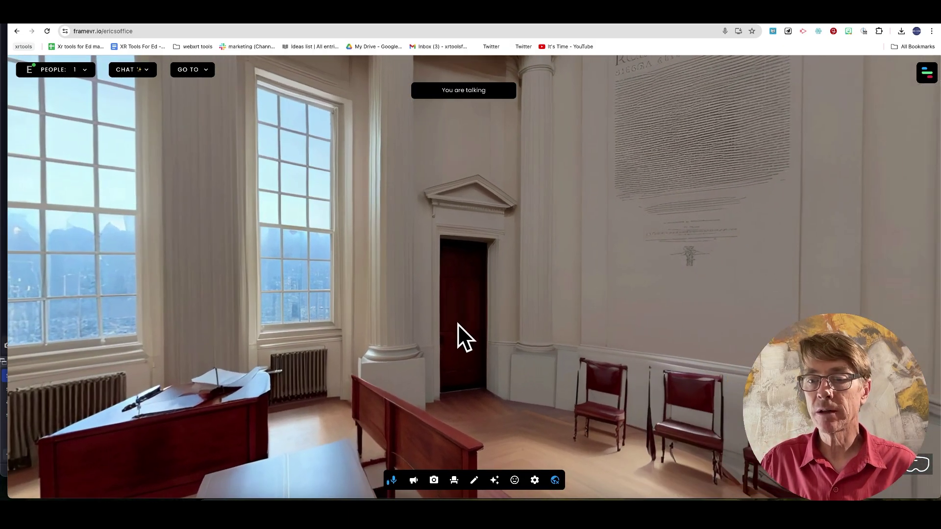
{"action": "left_click_drag", "start_coordinate": [462, 336], "coordinate": [696, 326]}
{"action": "left_click_drag", "start_coordinate": [361, 357], "coordinate": [589, 357]}
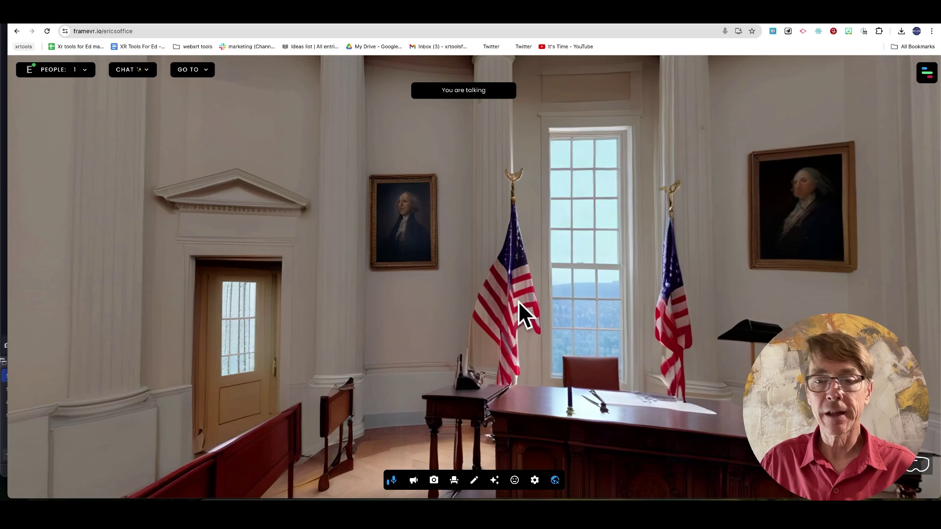
{"action": "left_click_drag", "start_coordinate": [505, 294], "coordinate": [742, 326]}
{"action": "left_click_drag", "start_coordinate": [501, 261], "coordinate": [539, 314]}
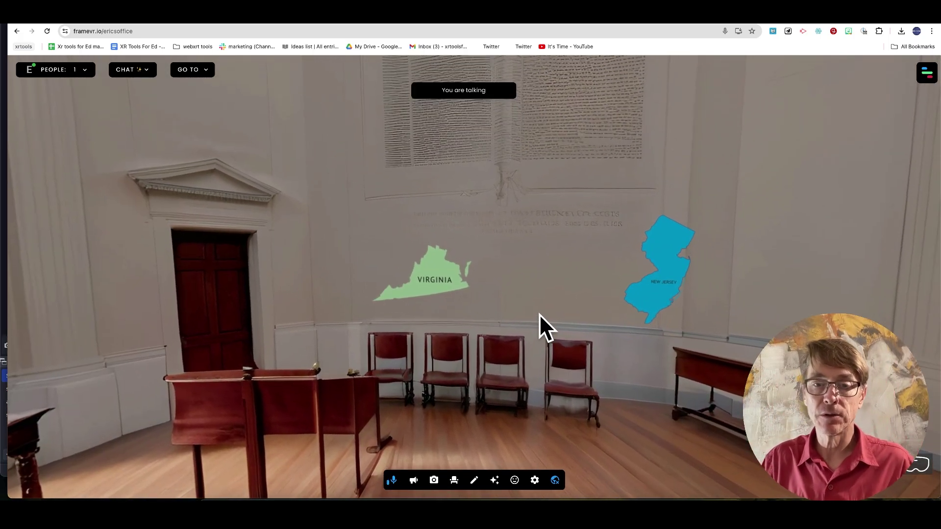
{"action": "left_click_drag", "start_coordinate": [540, 380], "coordinate": [574, 382]}
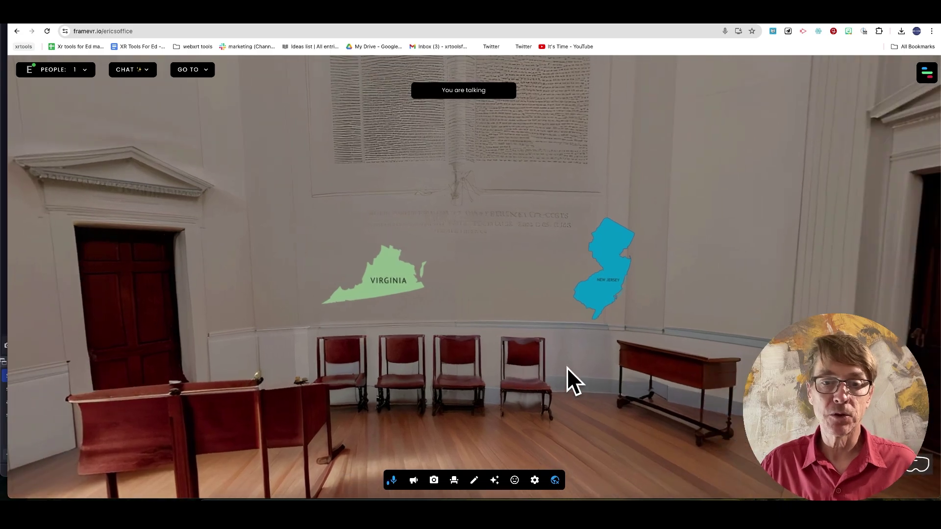
Return to the Compromises presentation and open the document linked from The Virginia Plan shape on the Issue 1. Representation slide.
{"action": "left_click", "coordinate": [542, 24]}
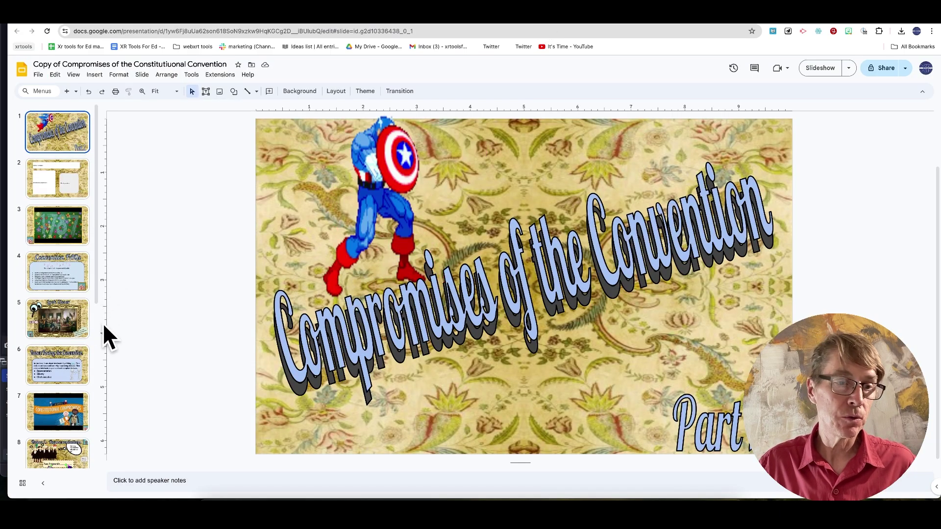
{"action": "scroll", "coordinate": [76, 337], "scroll_direction": "down", "scroll_amount": 5}
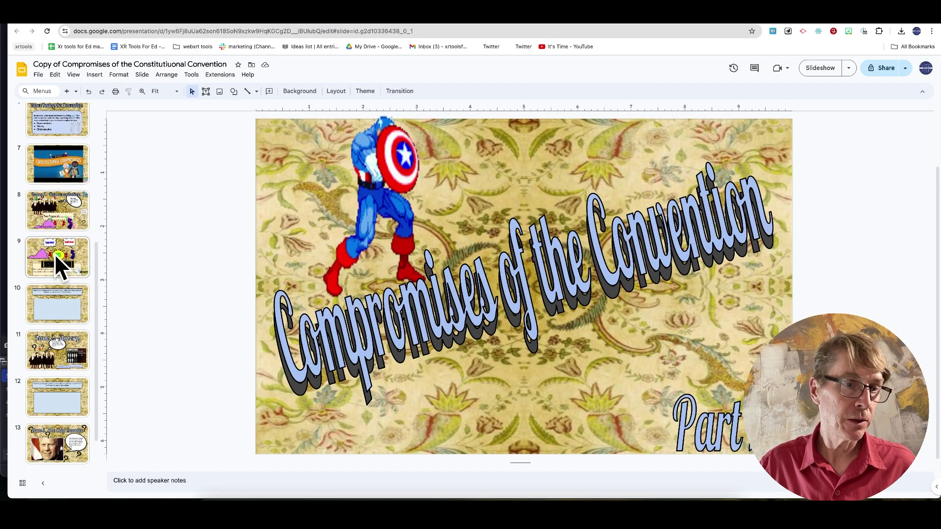
{"action": "left_click", "coordinate": [58, 223]}
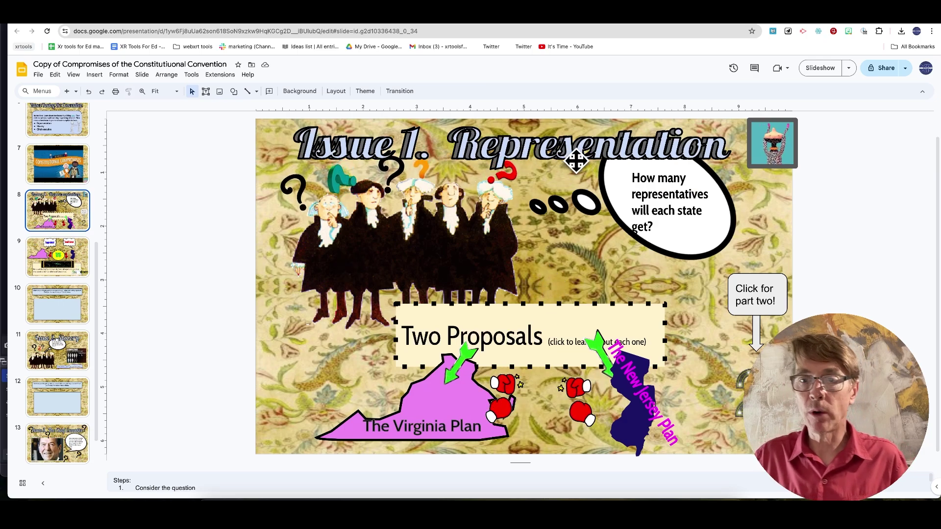
{"action": "left_click", "coordinate": [417, 416]}
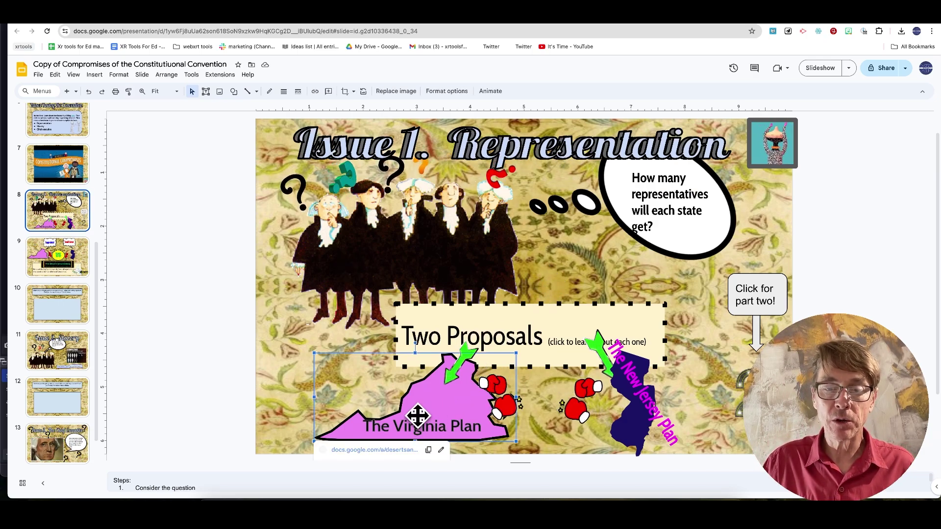
{"action": "left_click", "coordinate": [368, 460]}
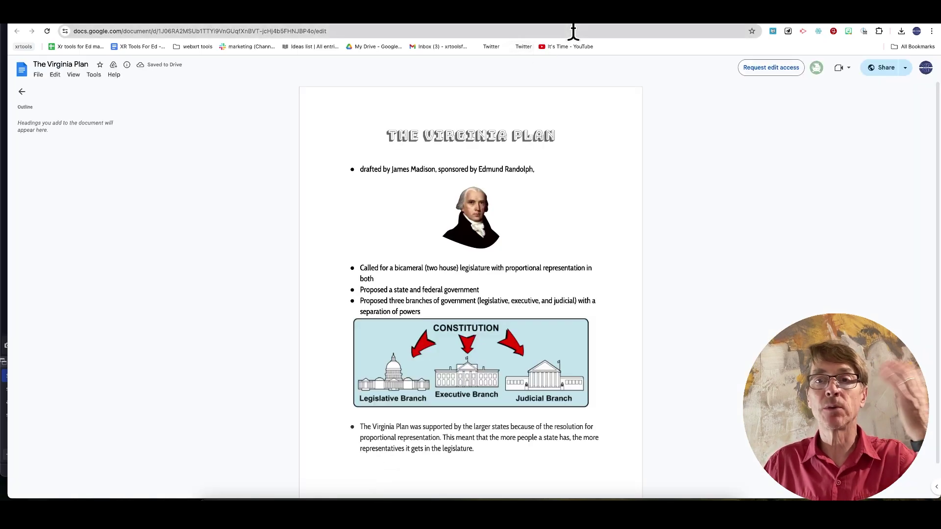